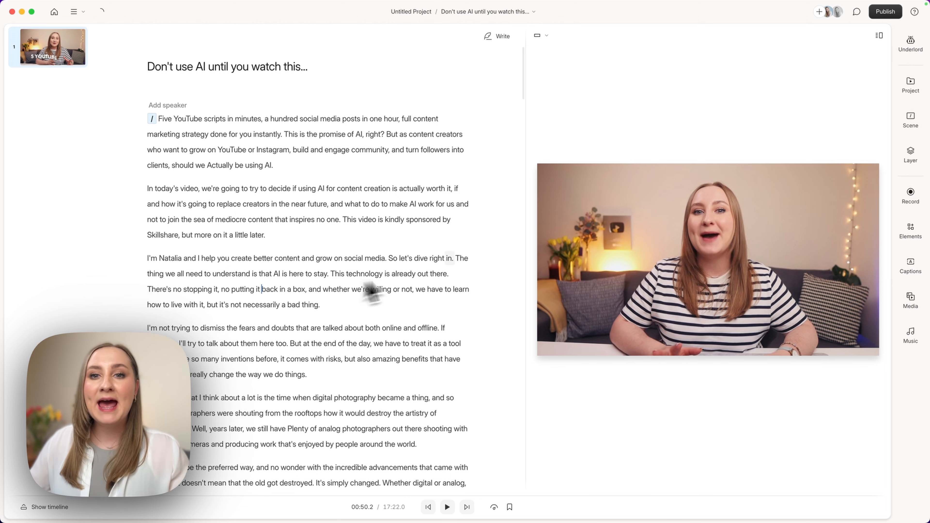
Step: Open Underlord's YouTube description tool from its publishing actions
left_click(914, 50)
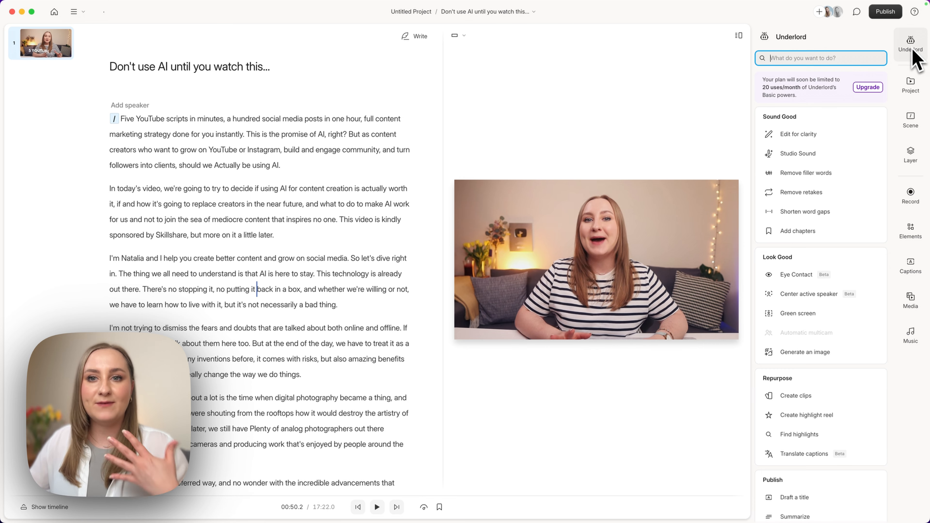
scroll(873, 439, "down", 3)
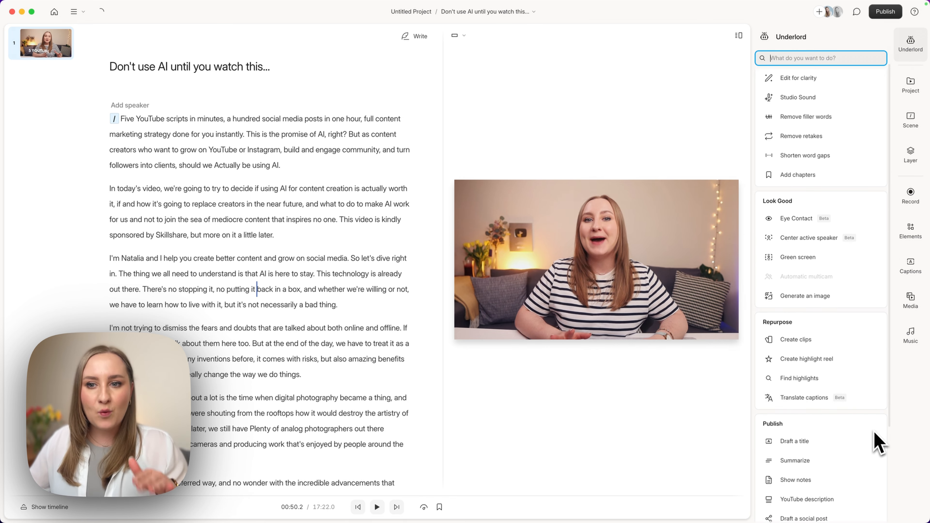
scroll(875, 439, "down", 1)
scroll(871, 438, "down", 3)
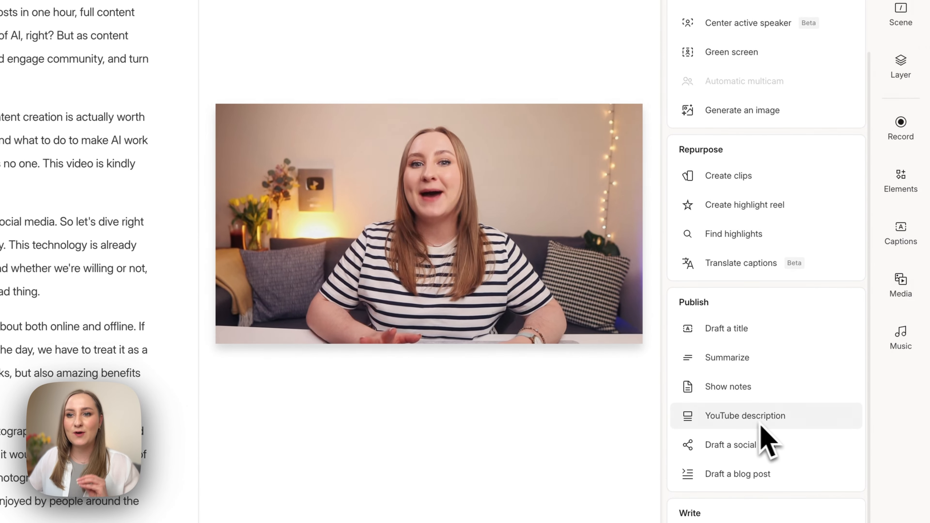
left_click(748, 424)
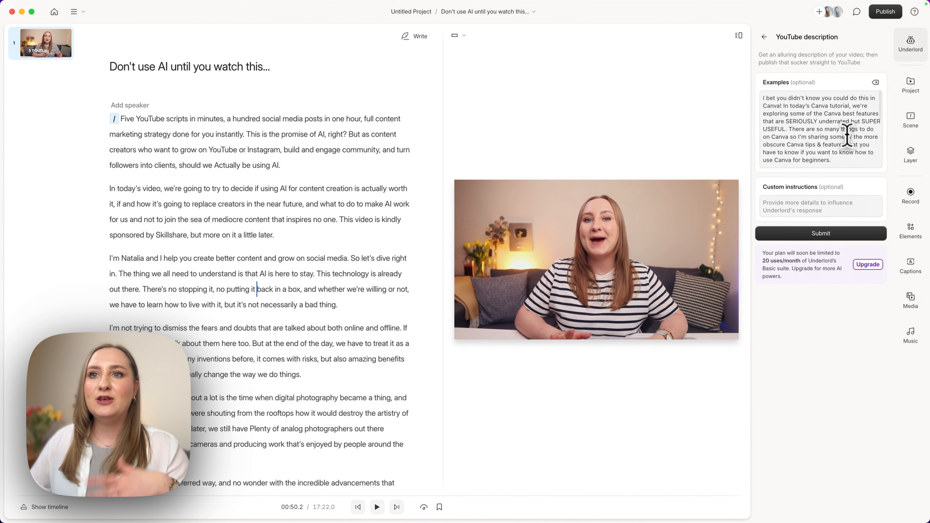
Step: Generate a YouTube description based on the example Canva description with timestamps, without custom instructions, and copy the result
scroll(839, 136, "down", 5)
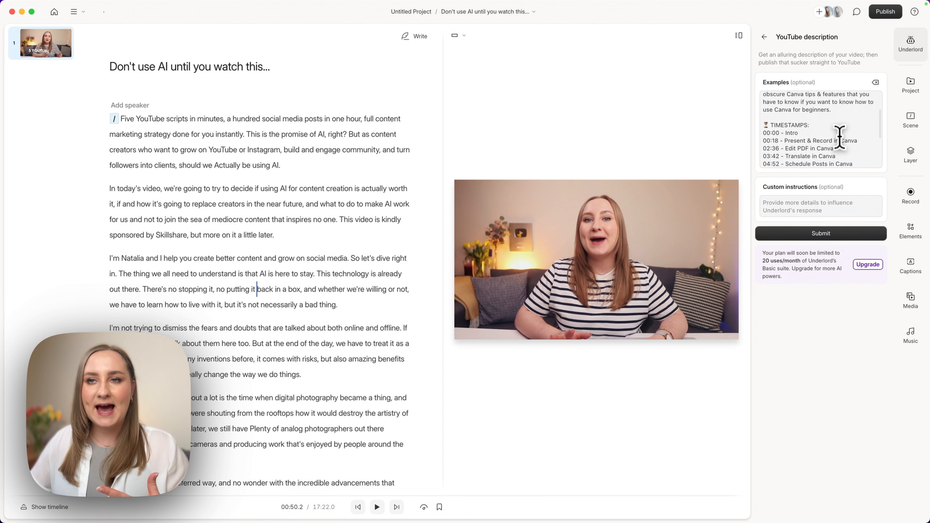
scroll(840, 137, "down", 5)
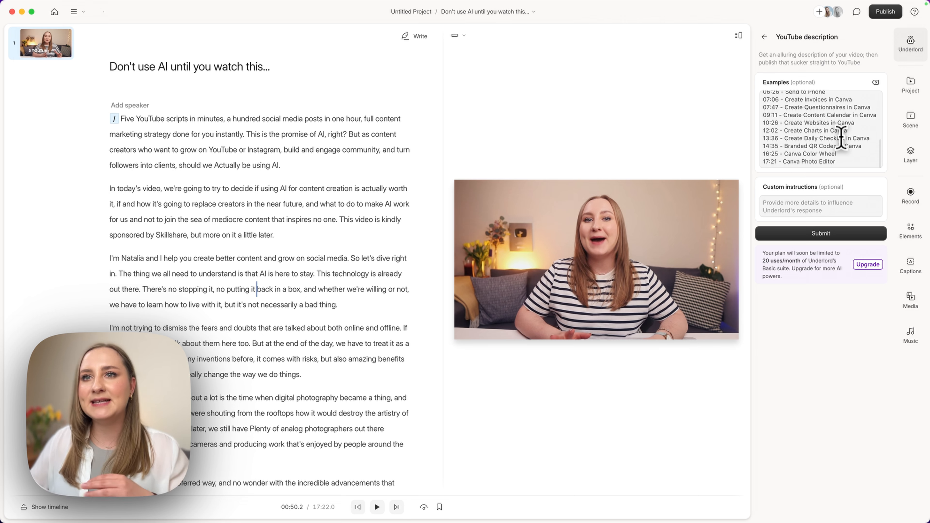
scroll(840, 139, "up", 10)
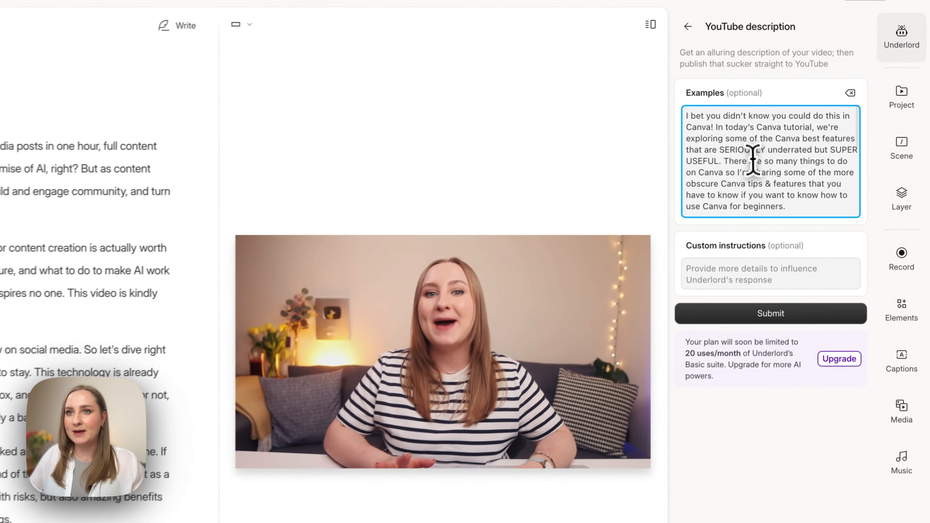
key("super+a")
left_click(769, 156)
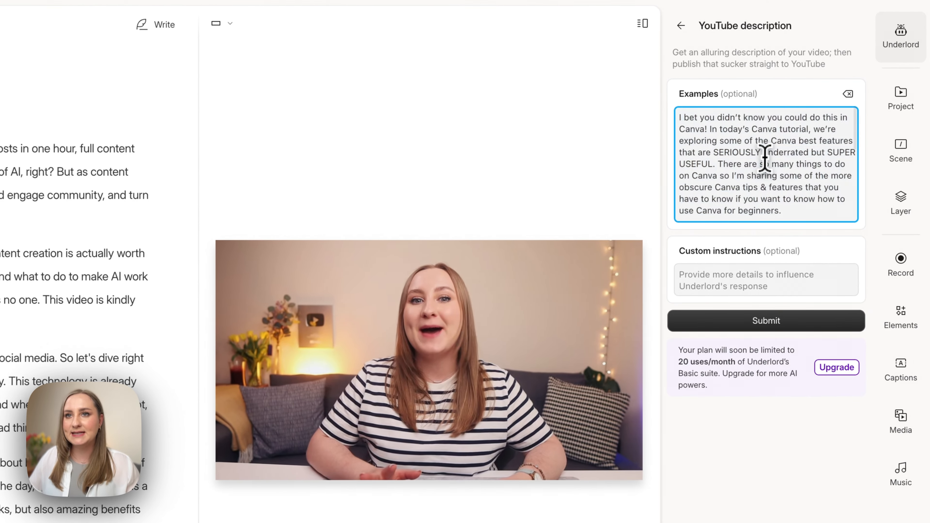
left_click_drag(765, 152, 764, 163)
left_click(798, 186)
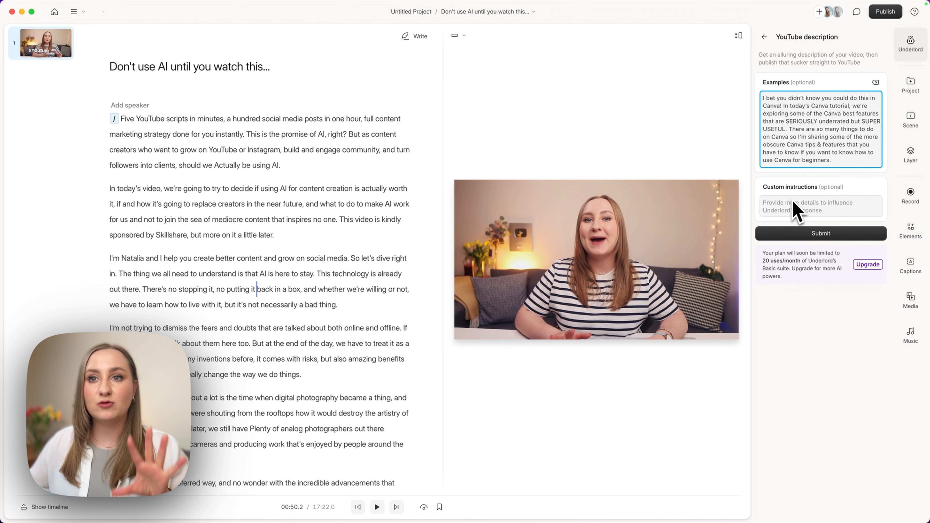
left_click(813, 244)
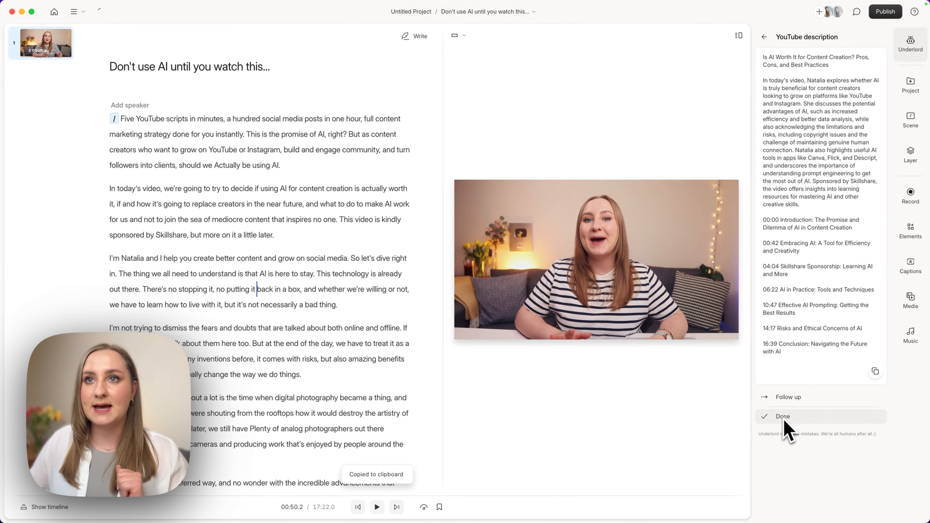
left_click(785, 420)
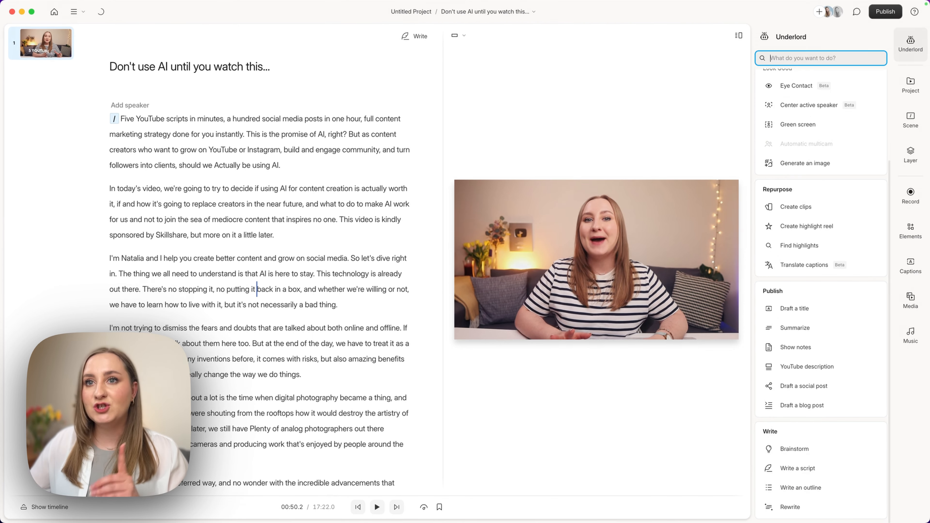
Step: Open Underlord's Add chapters tool for the video
scroll(811, 341, "up", 5)
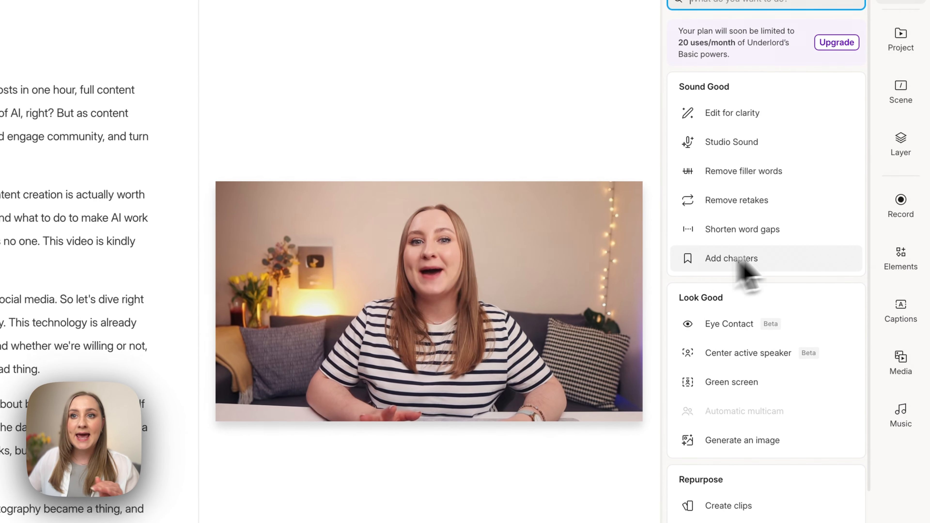
mouse_move(741, 270)
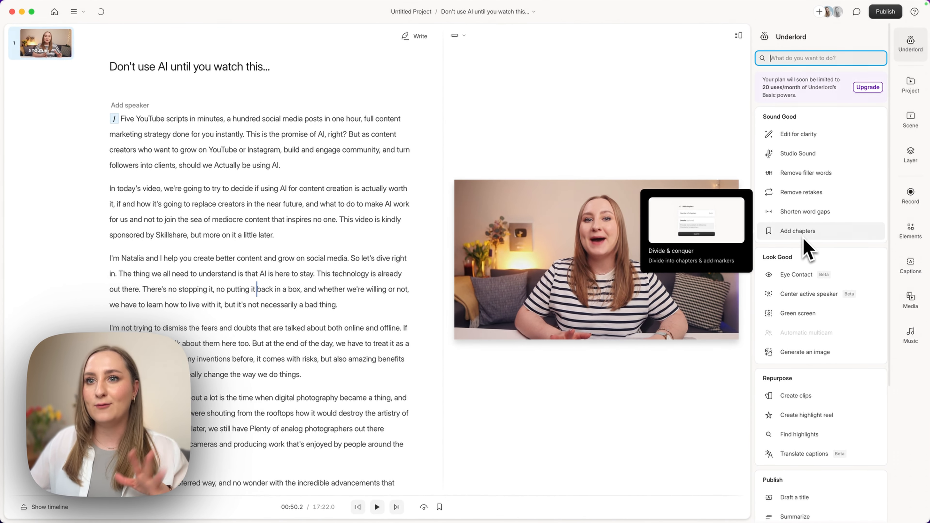
left_click(799, 231)
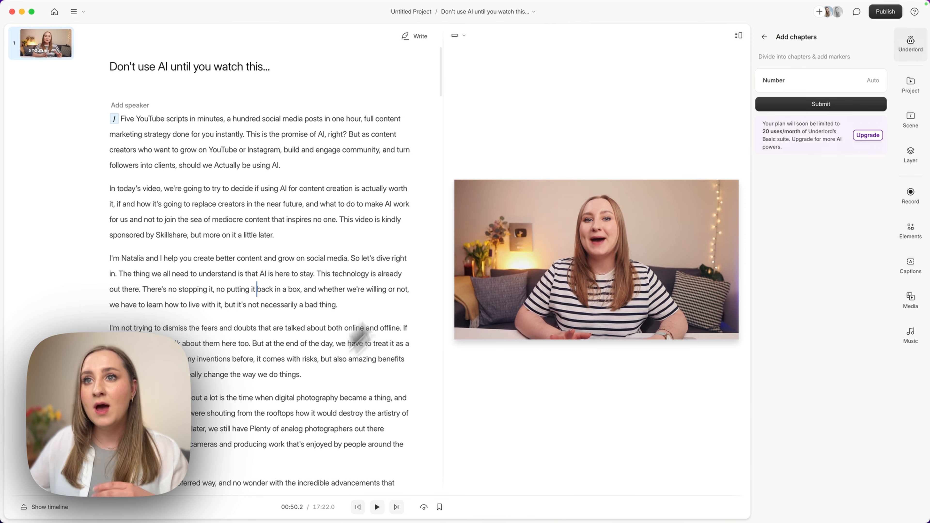
left_click(869, 80)
type("5")
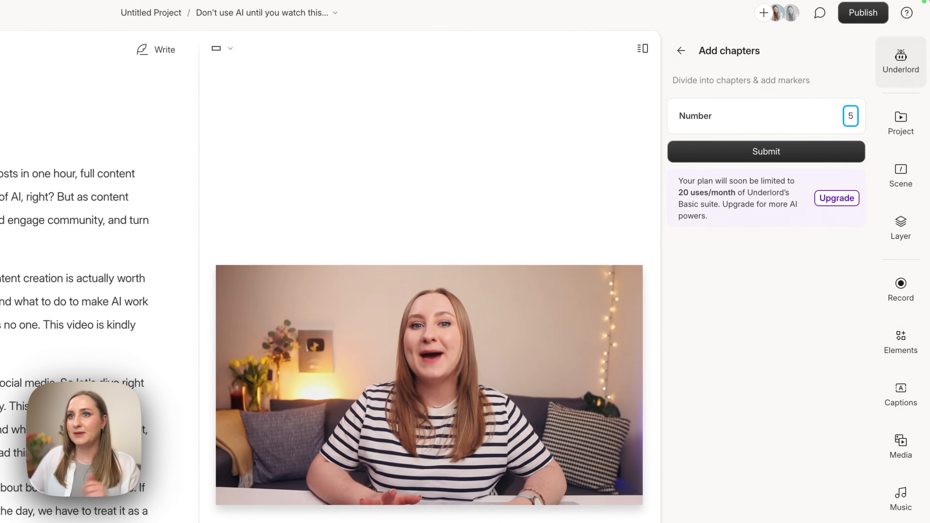
key("BackSpace")
left_click(771, 240)
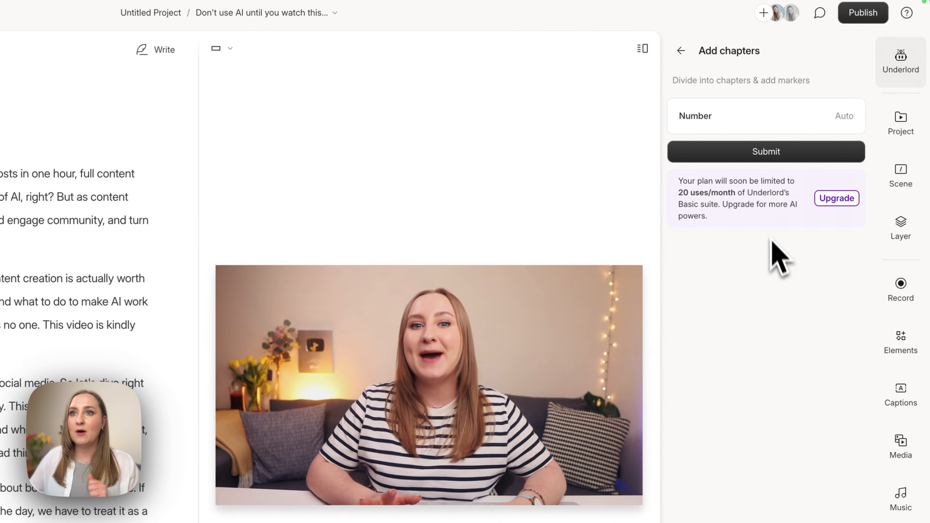
Step: Generate chapters with the number left on Auto and add their headings to the script
left_click(763, 154)
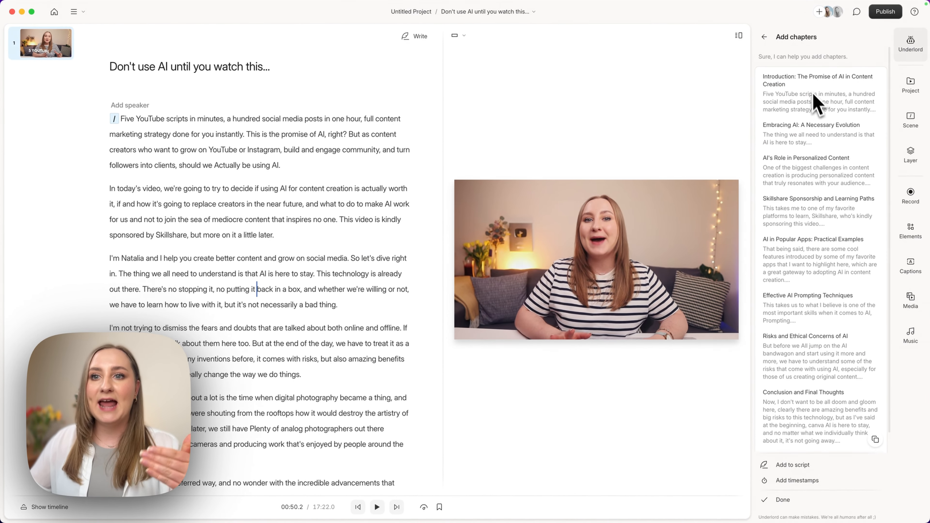
scroll(799, 308, "down", 1)
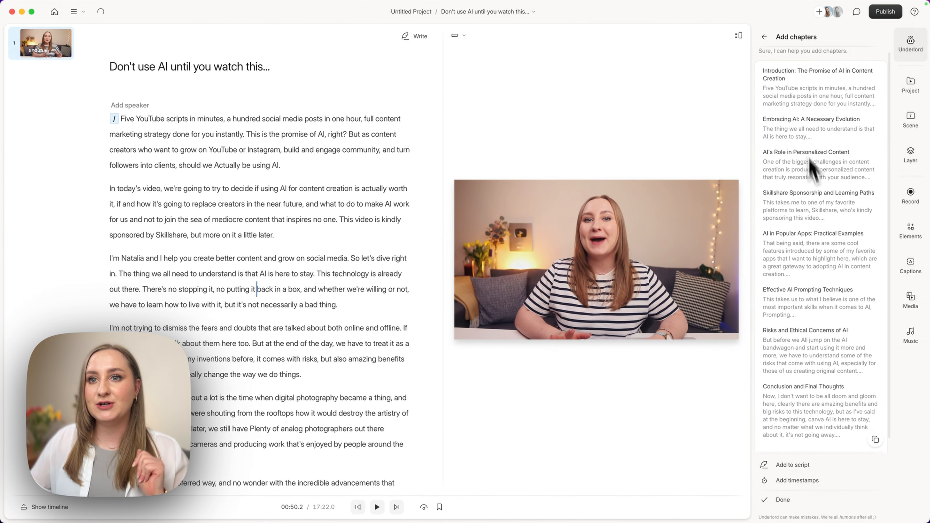
scroll(810, 166, "down", 2)
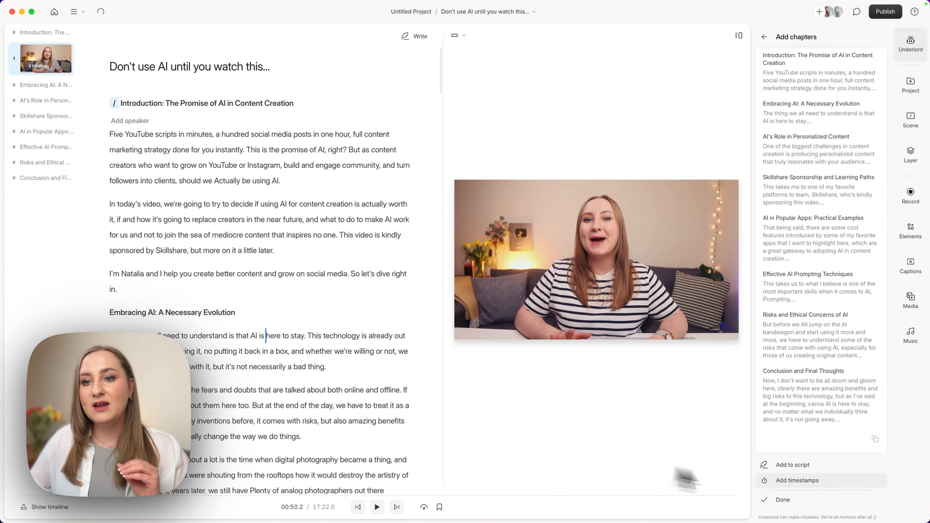
Step: Add timestamps to the generated chapter list and copy it
left_click(824, 480)
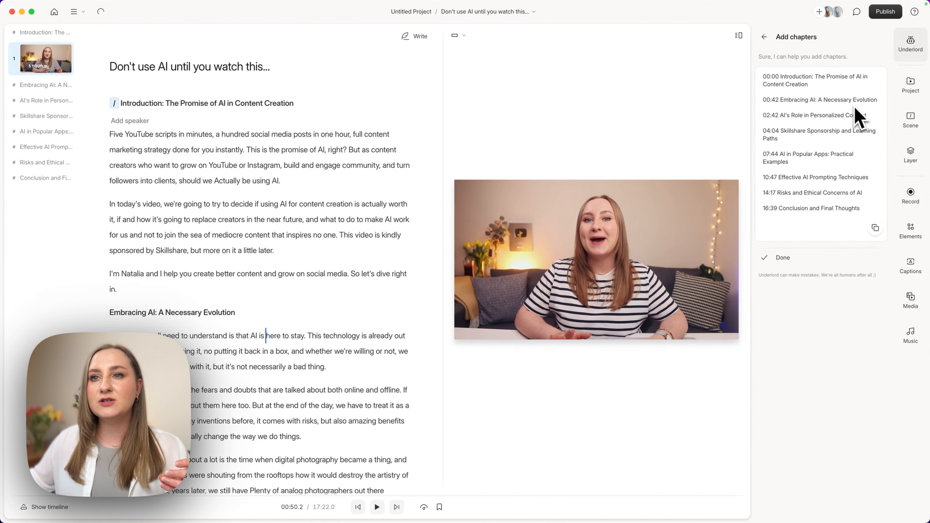
left_click(876, 228)
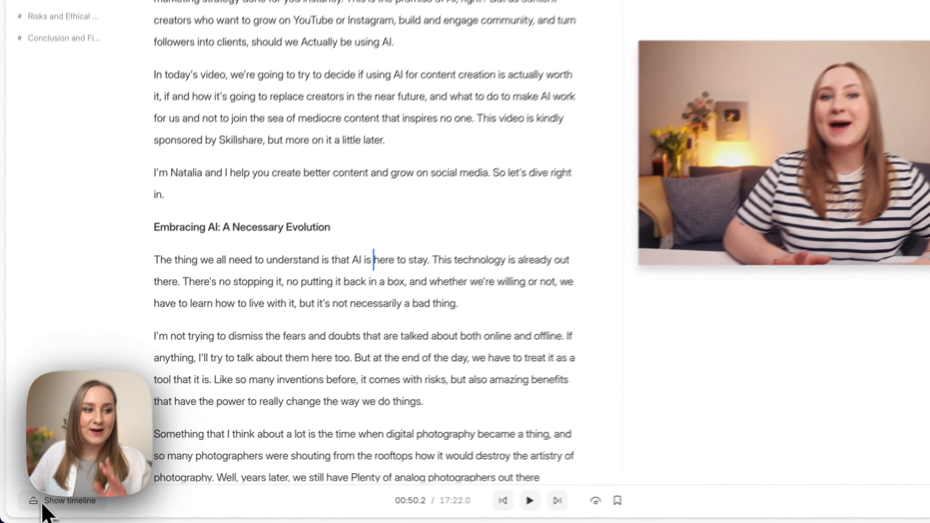
Step: Look at the video's timeline and hide it again
left_click(55, 507)
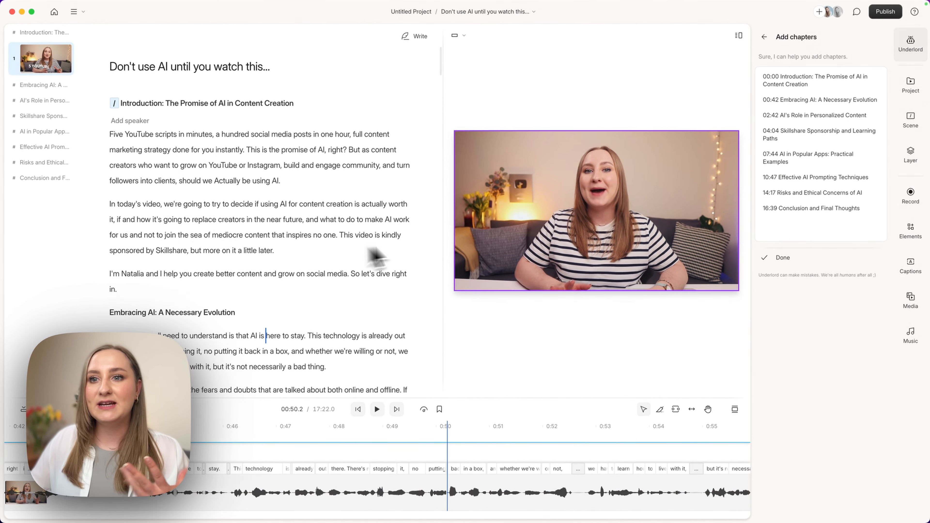
left_click(43, 409)
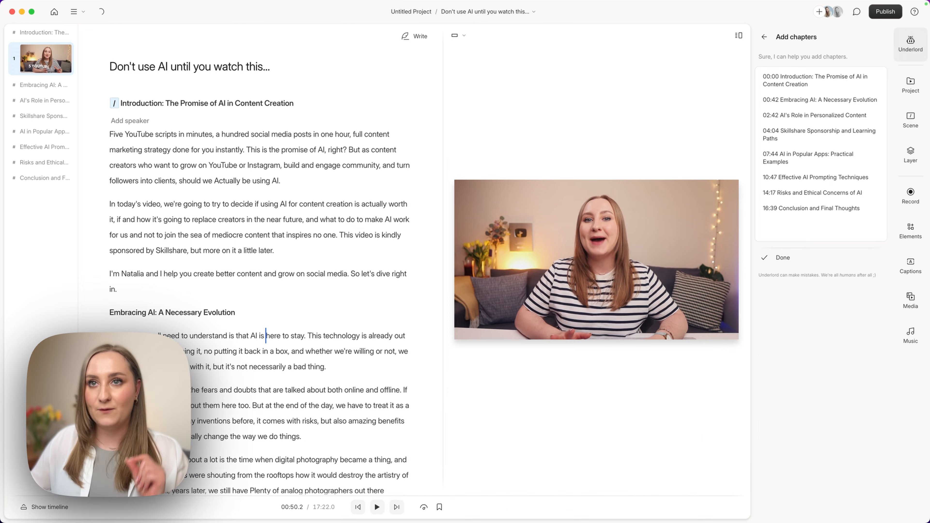
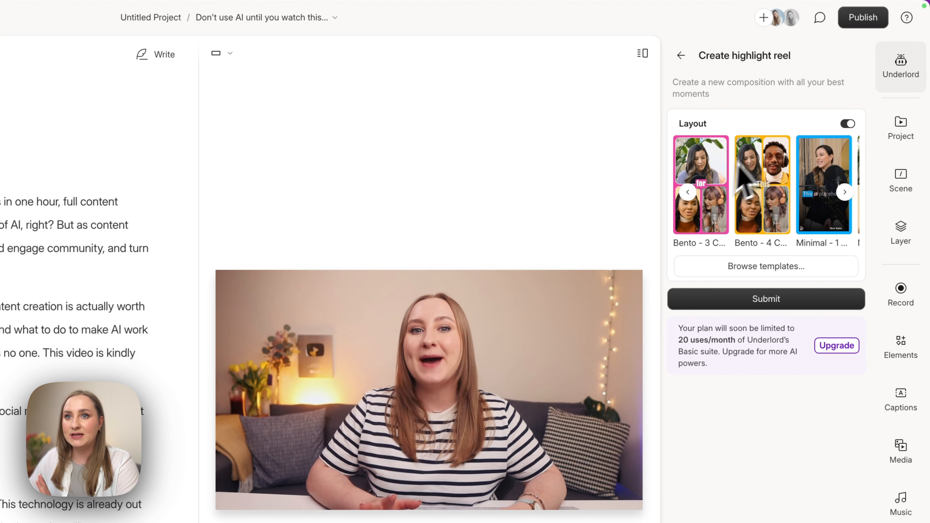
Step: Browse the Bento and Minimal layouts offered for the highlight reel
left_click(844, 193)
left_click(844, 194)
left_click(845, 195)
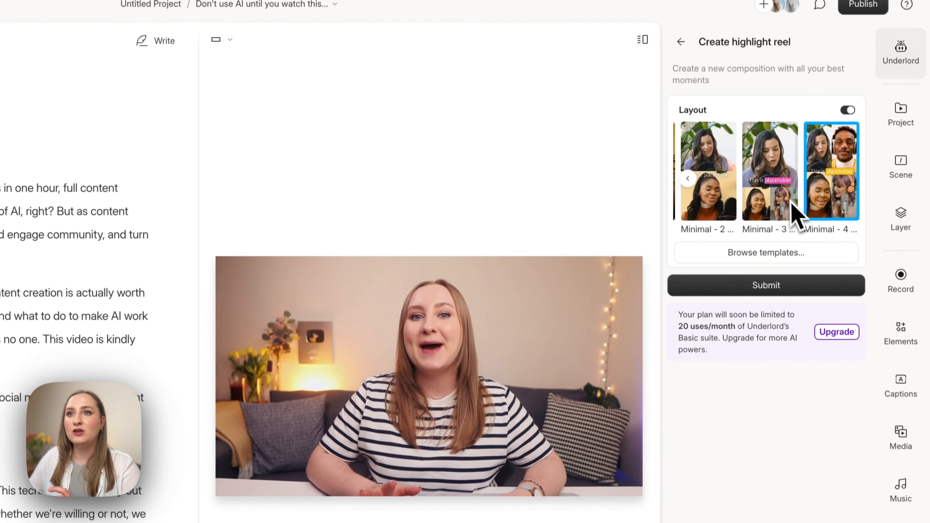
left_click(793, 219)
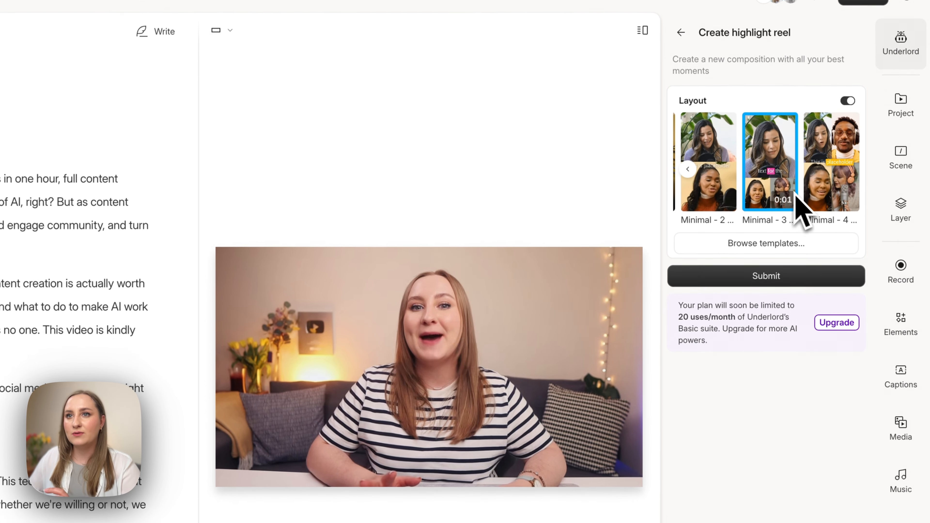
left_click(685, 170)
left_click(687, 169)
left_click(688, 170)
left_click(689, 170)
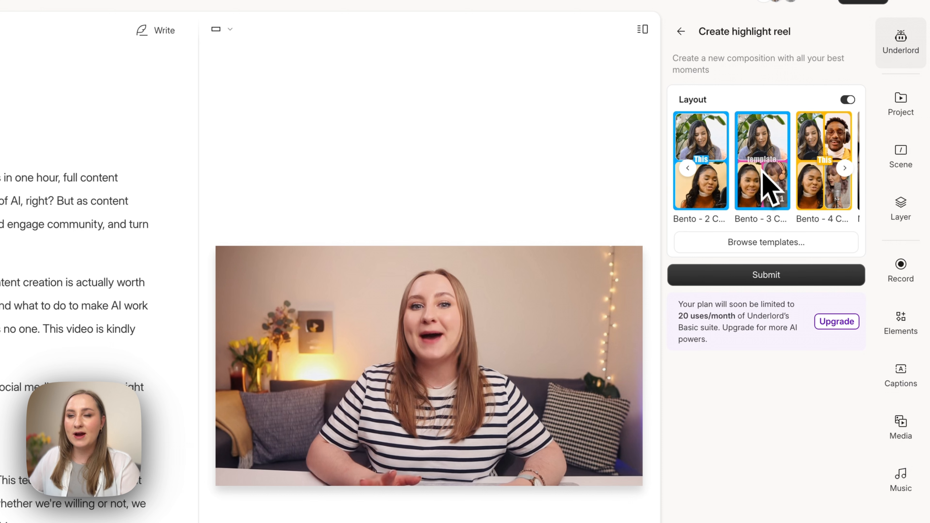
Step: Create the highlight reel with the Minimal - 1 layout after a look at the template gallery
left_click(846, 170)
left_click(845, 169)
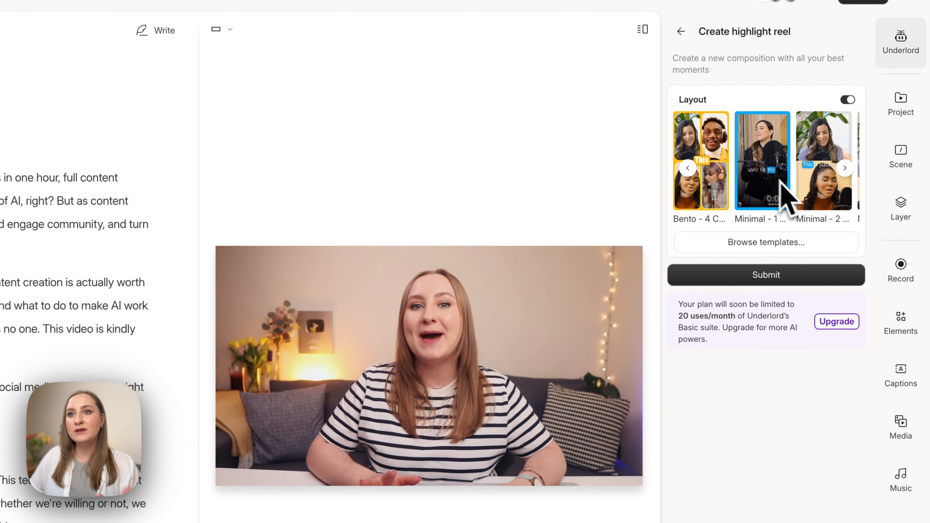
left_click(790, 247)
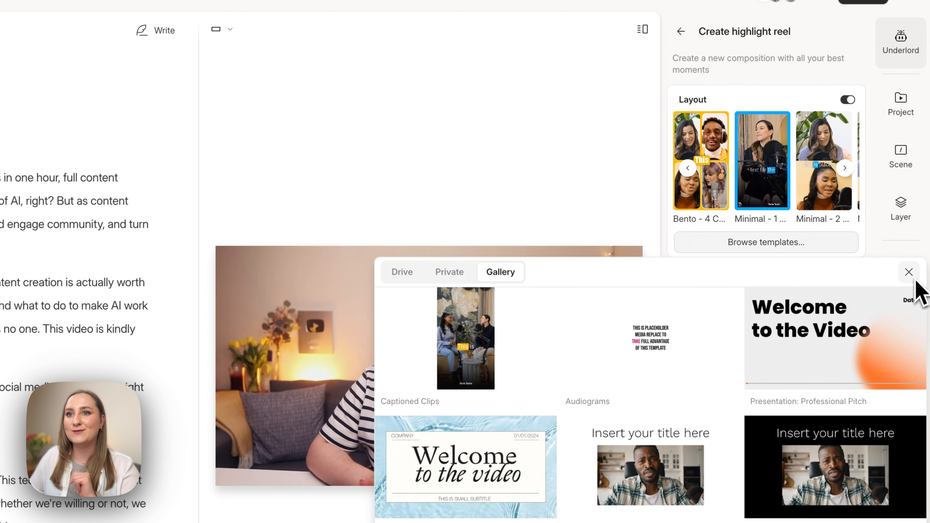
left_click(909, 272)
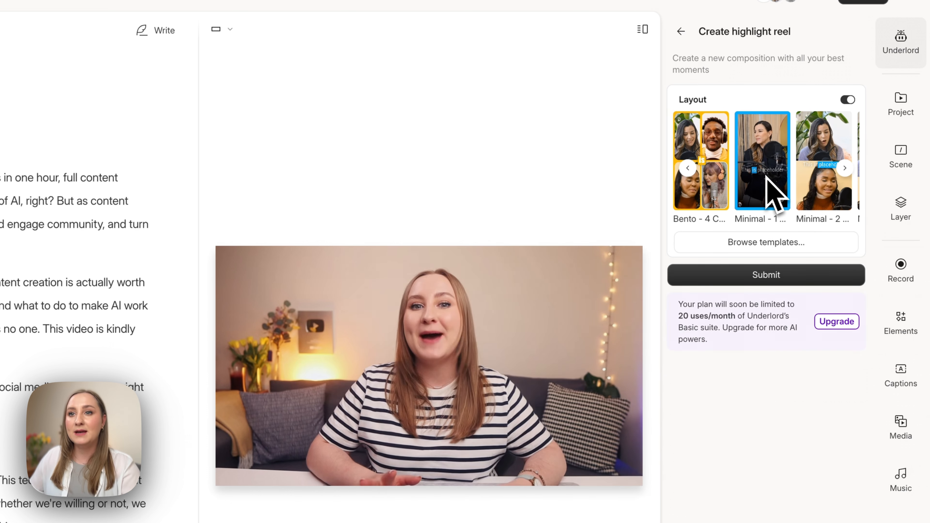
left_click(767, 279)
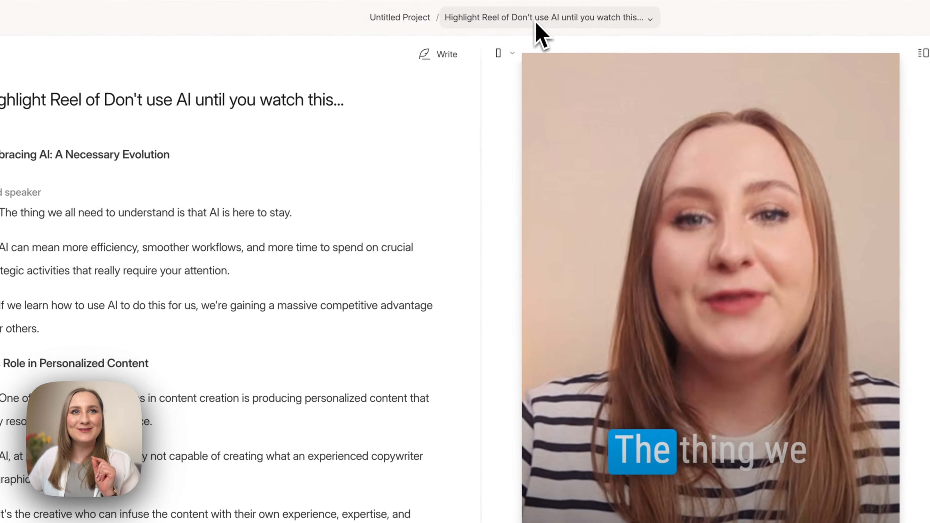
Step: Check the project's list of compositions and read through the highlight reel's script
left_click(480, 14)
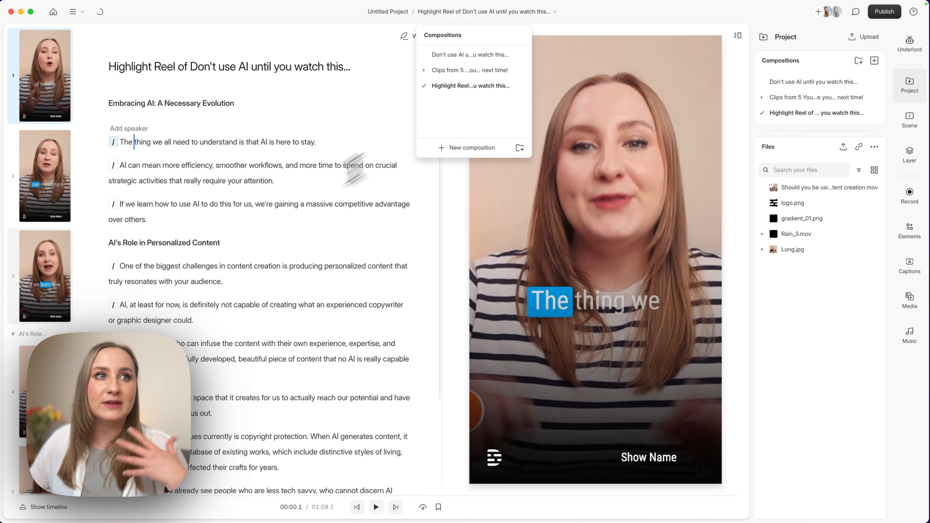
left_click(326, 202)
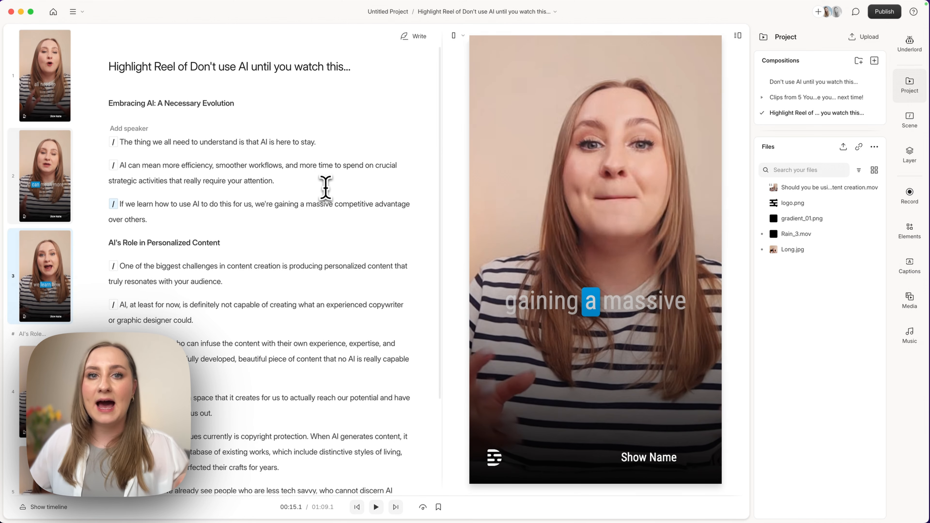
scroll(321, 172, "down", 3)
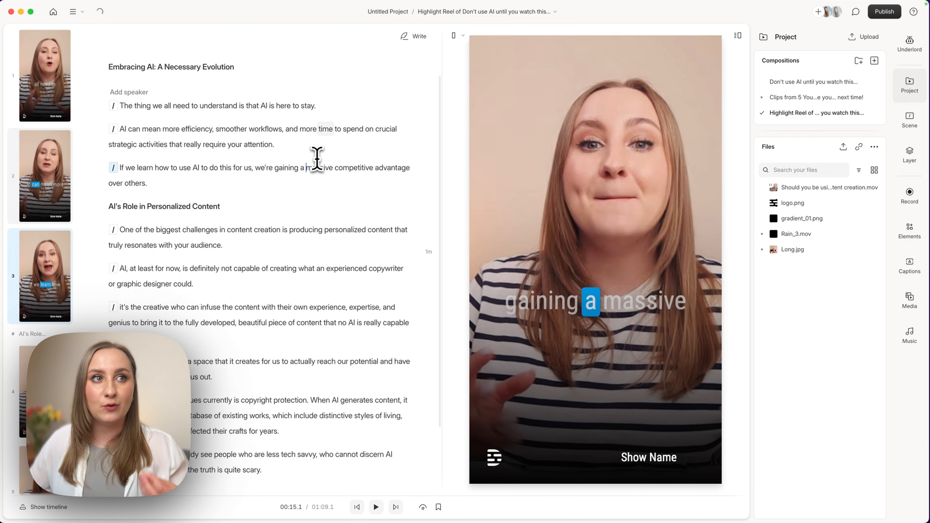
scroll(263, 165, "down", 5)
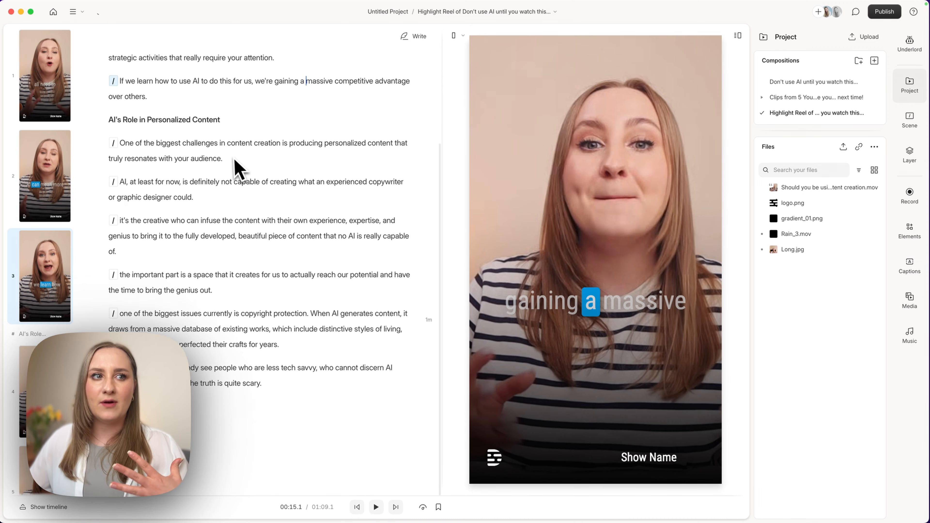
Step: Delete the headings "AI's Role in Personalized Content" and "Embracing AI: A Necessary Evolution" from the highlight reel's script
scroll(234, 167, "up", 5)
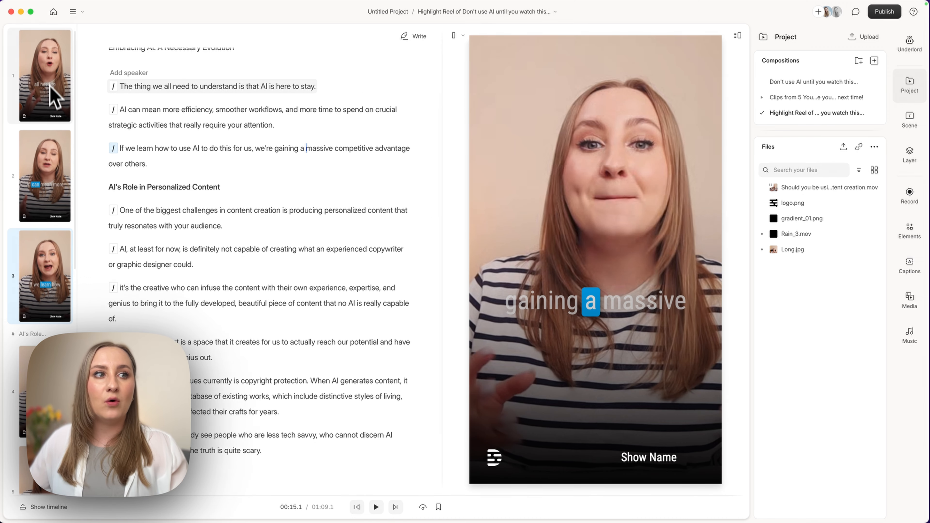
scroll(33, 123, "down", 4)
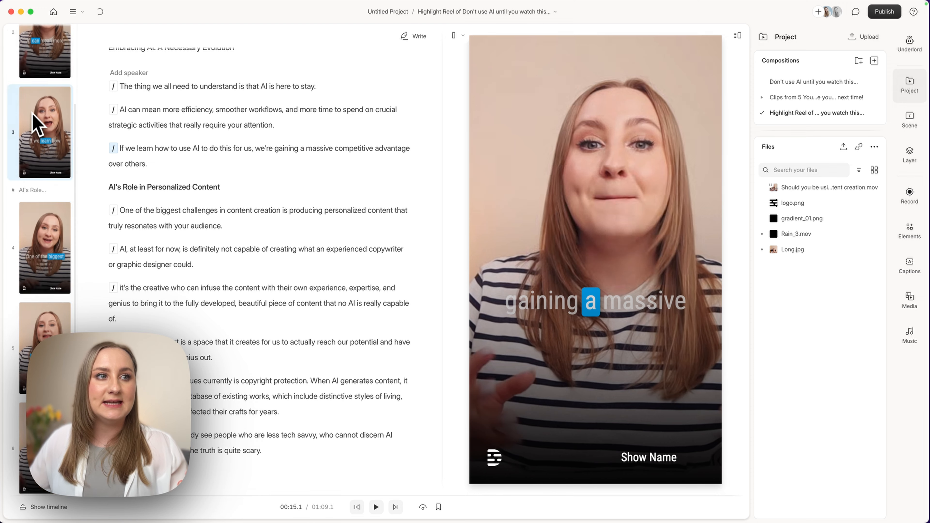
scroll(35, 124, "up", 4)
scroll(236, 168, "up", 2)
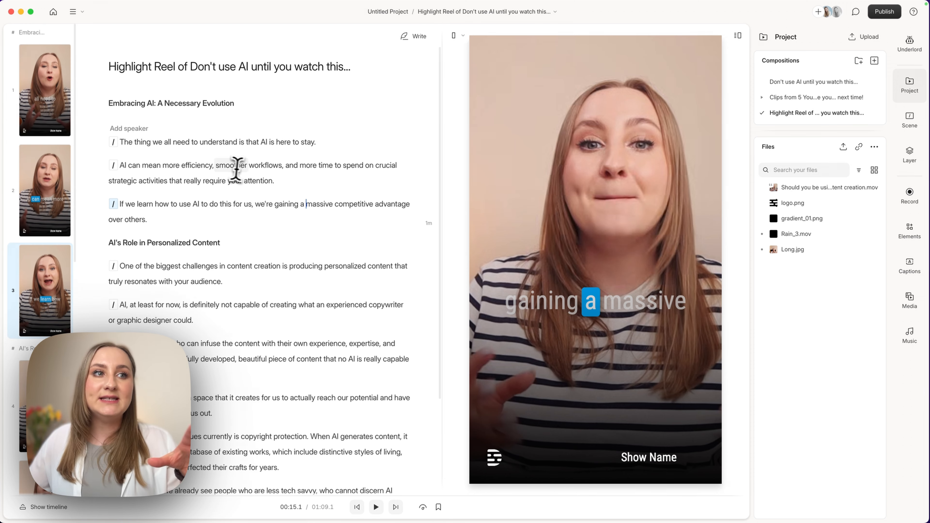
left_click(189, 243)
key("BackSpace")
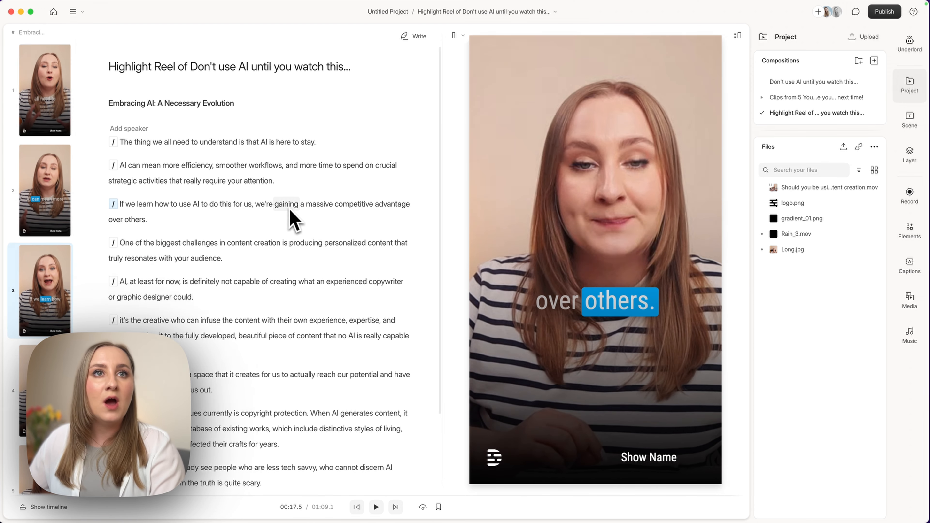
left_click(162, 99)
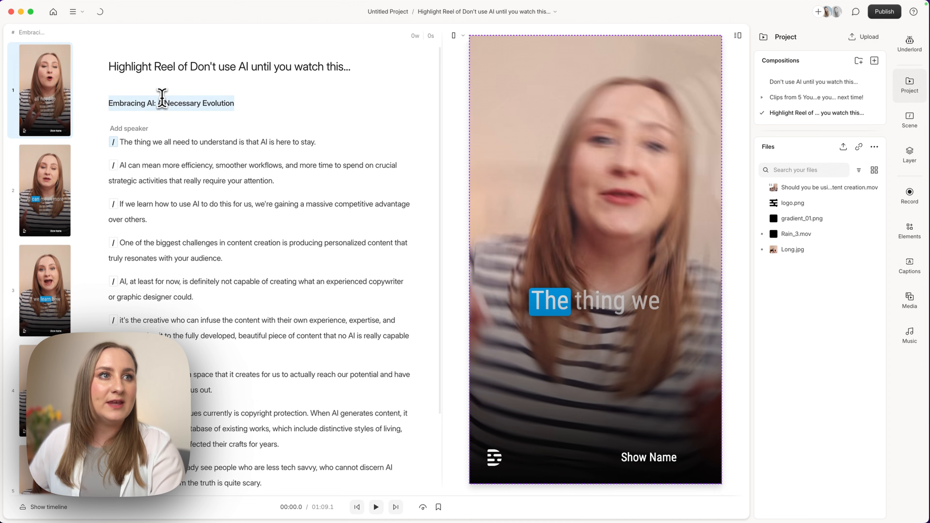
key("BackSpace")
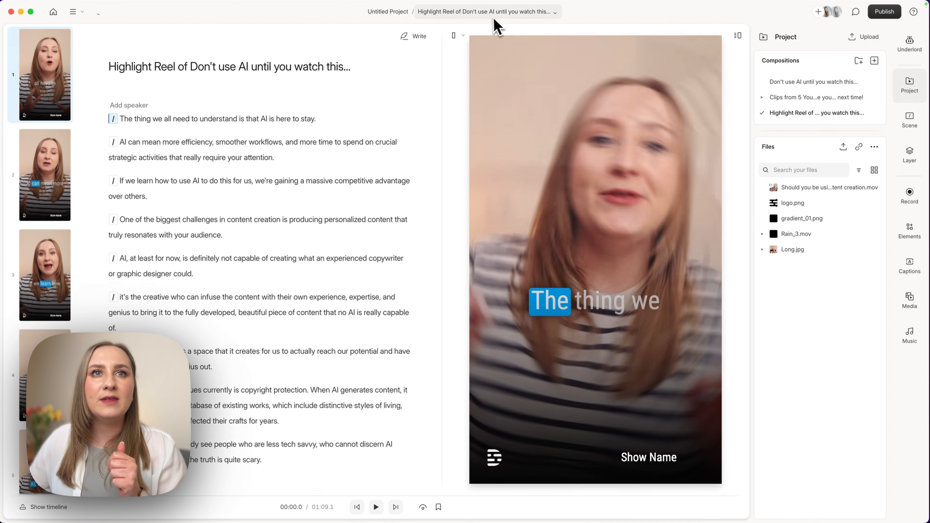
Step: Read through the highlight reel's remaining script and look at the list of compositions
key("Down")
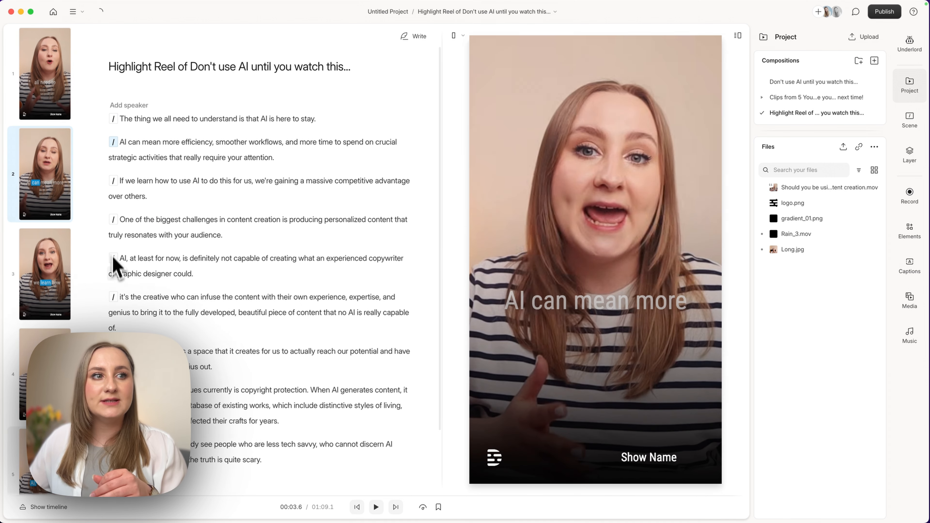
scroll(118, 286, "down", 5)
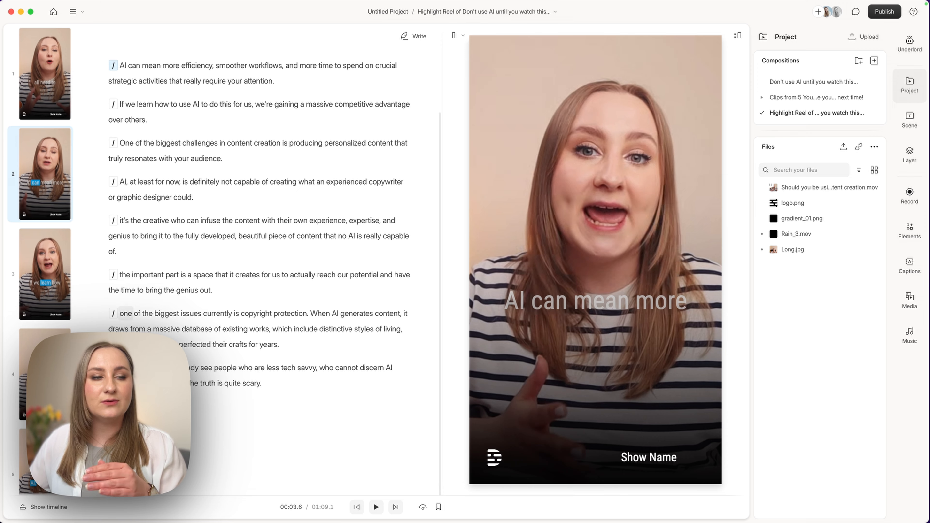
scroll(125, 312, "up", 5)
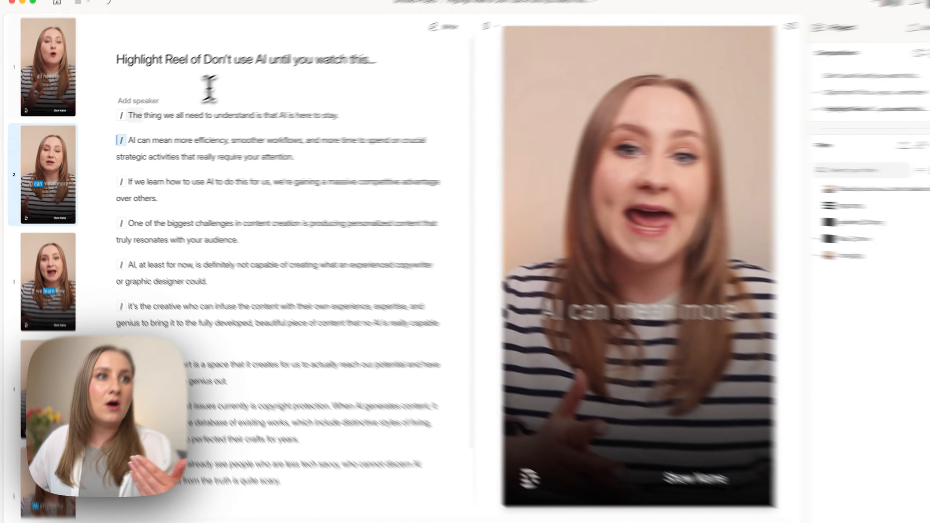
left_click(152, 119)
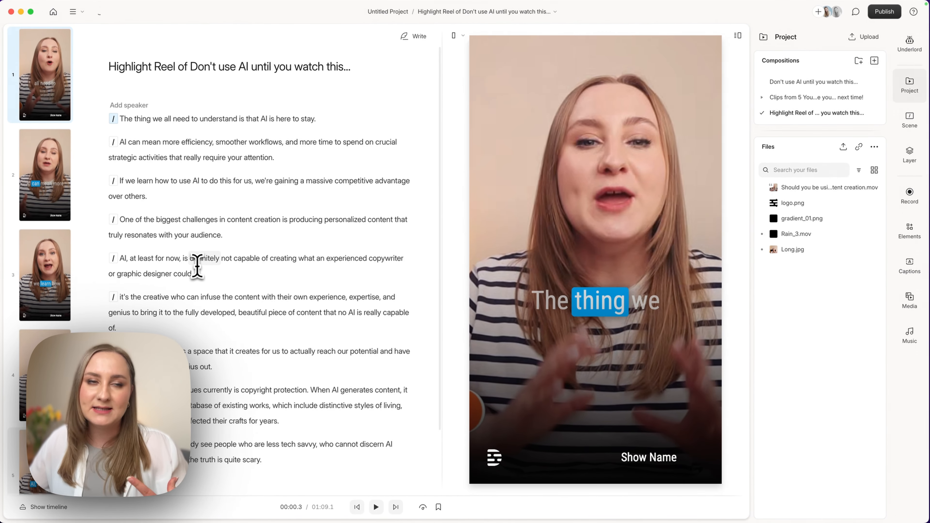
scroll(253, 282, "down", 3)
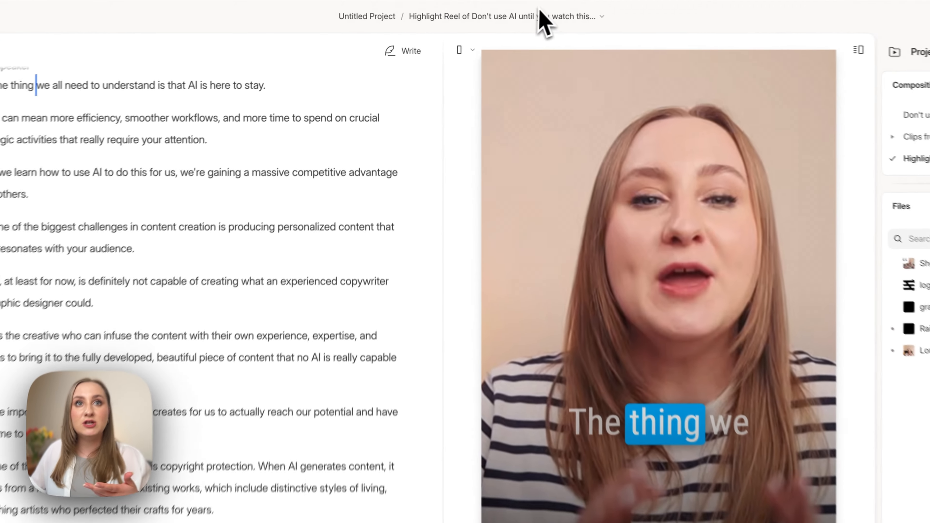
left_click(522, 14)
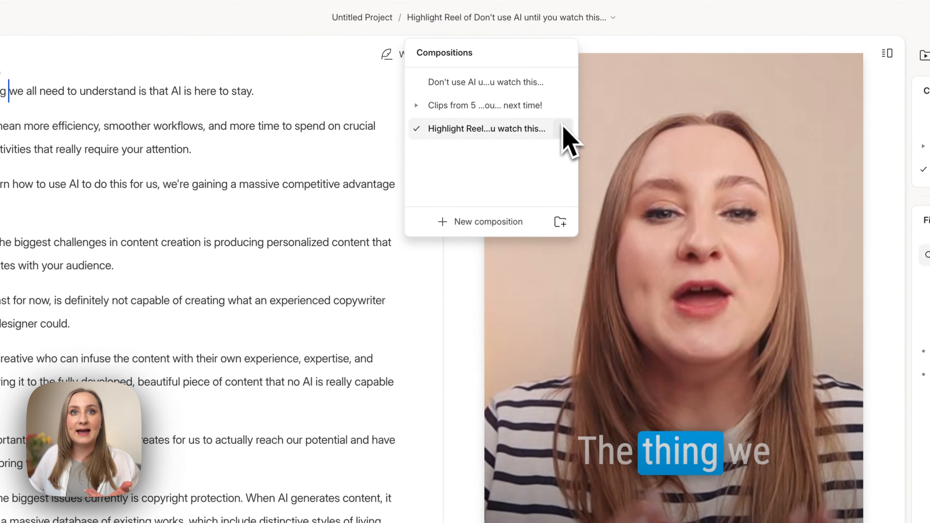
left_click(562, 128)
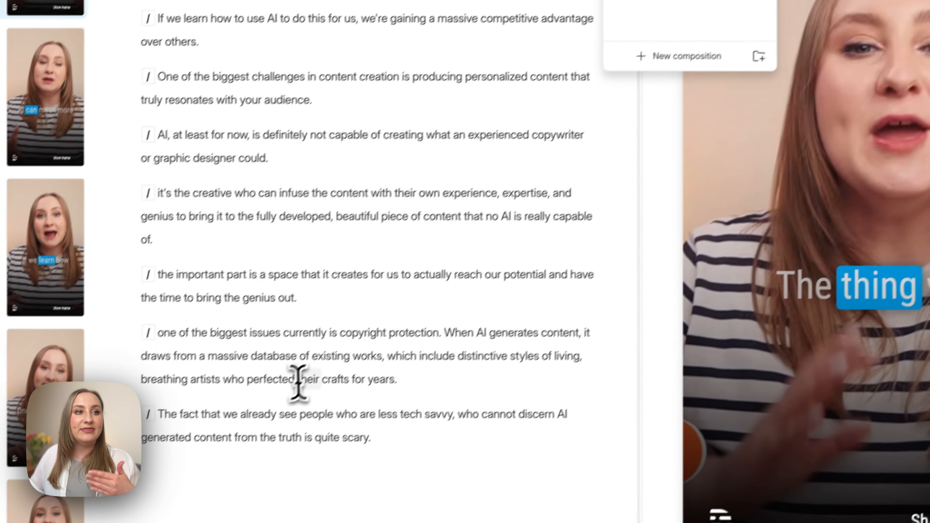
Step: Delete the sentences starting "the important part is a space" and "AI, at least for now", and remove the empty line left in the script
left_click_drag(164, 255, 319, 280)
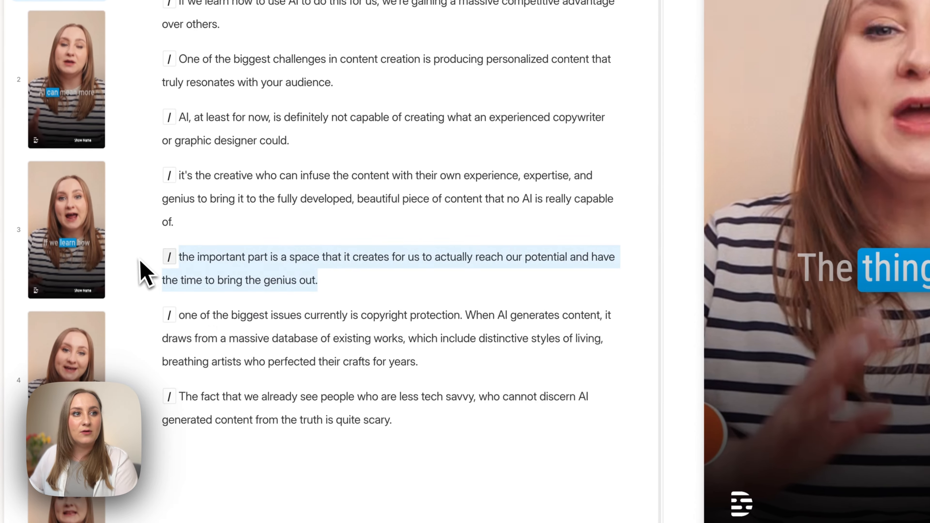
key("BackSpace")
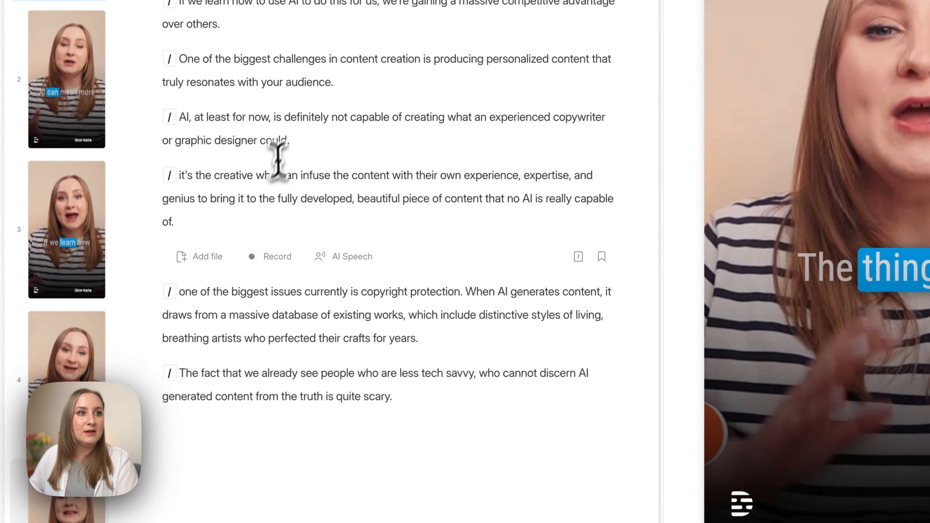
left_click_drag(293, 141, 152, 130)
key("BackSpace")
key("BackSpace")
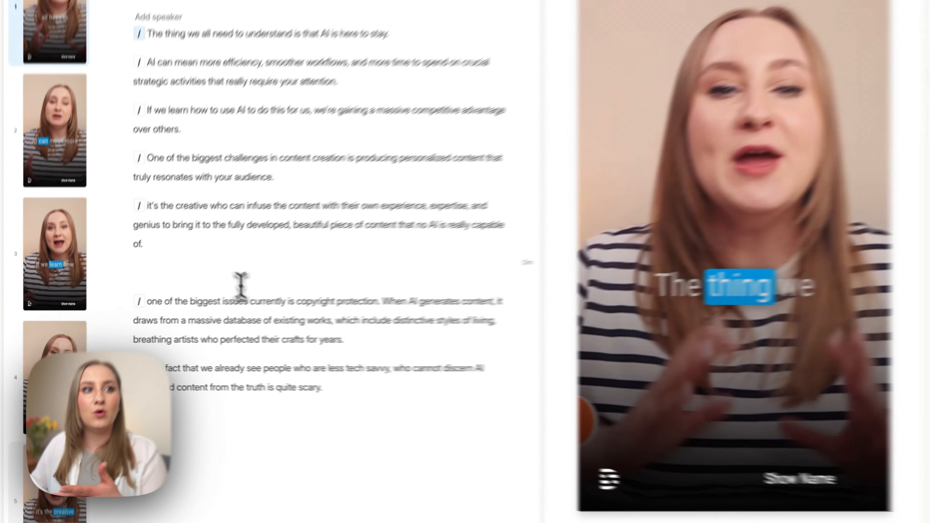
left_click(237, 277)
key("BackSpace")
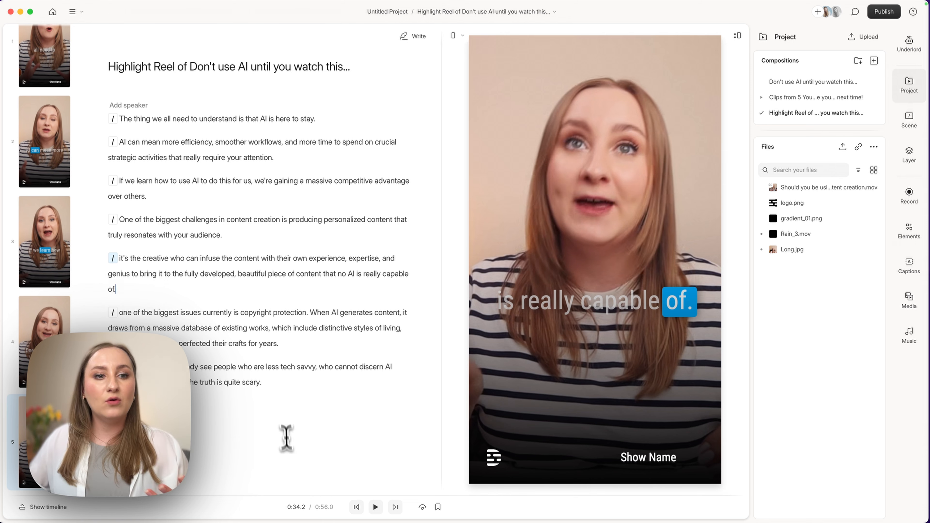
Step: Open the "Show Name" title on the reel for editing and look at its font, weight and fill colour options
left_click(665, 308)
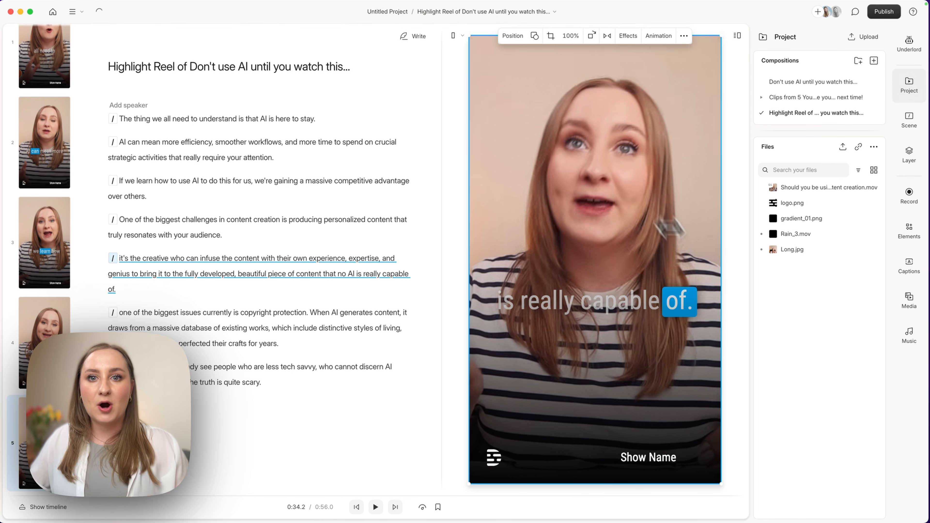
left_click(272, 180)
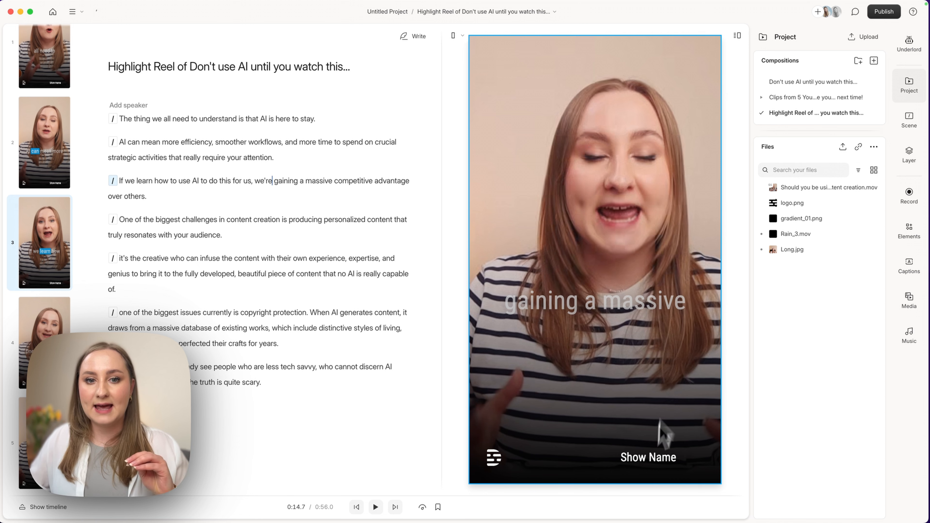
left_click(641, 460)
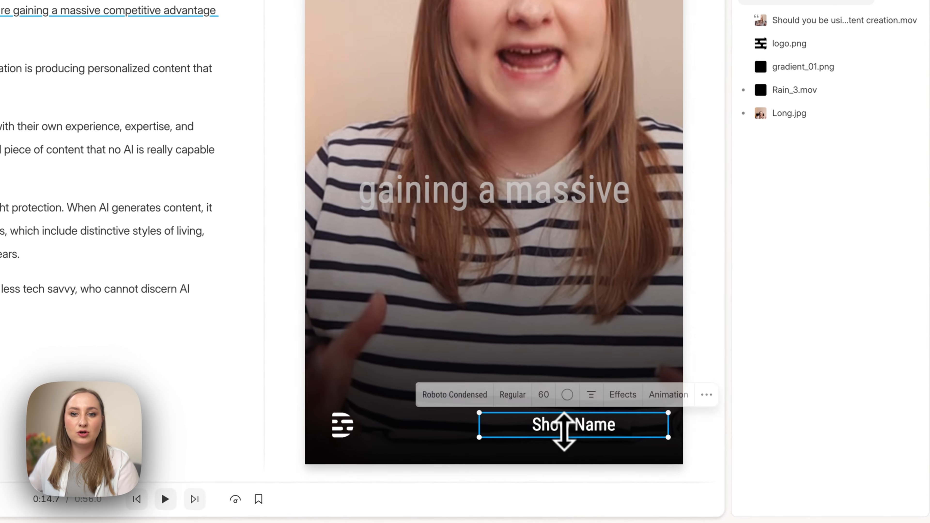
double_click(569, 426)
left_click(635, 426)
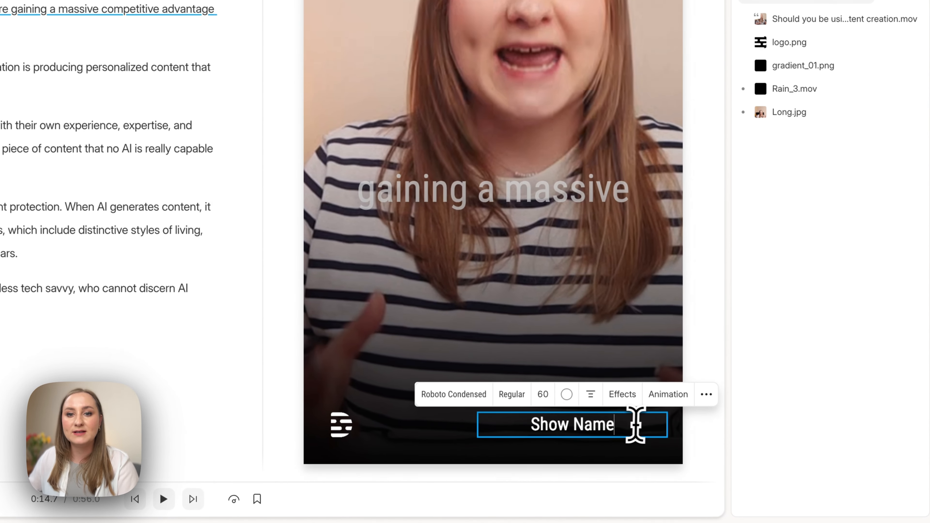
left_click(435, 400)
left_click(435, 400)
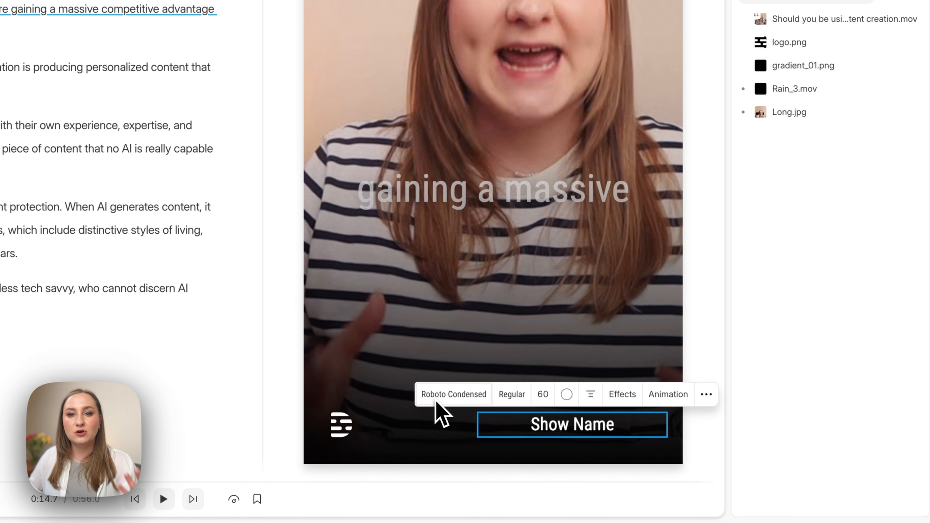
left_click(504, 401)
left_click(504, 402)
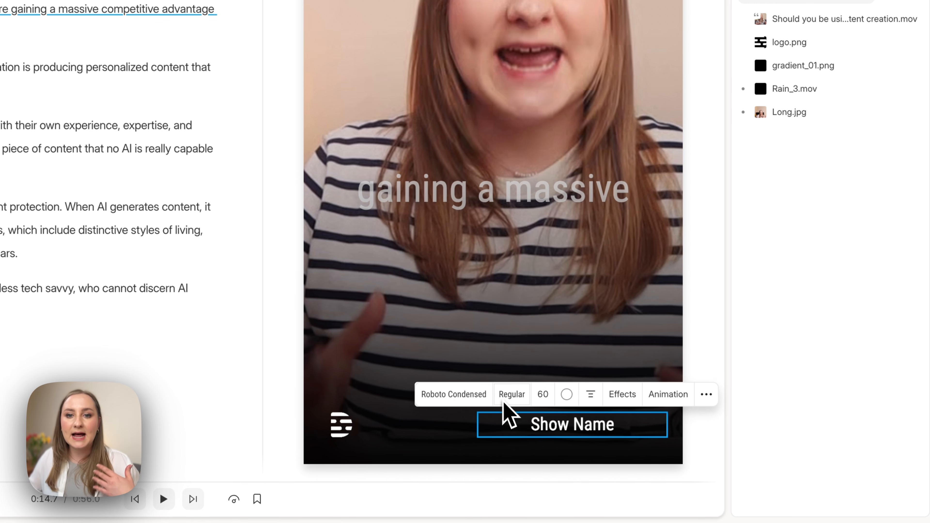
left_click(574, 403)
left_click(574, 402)
left_click(574, 403)
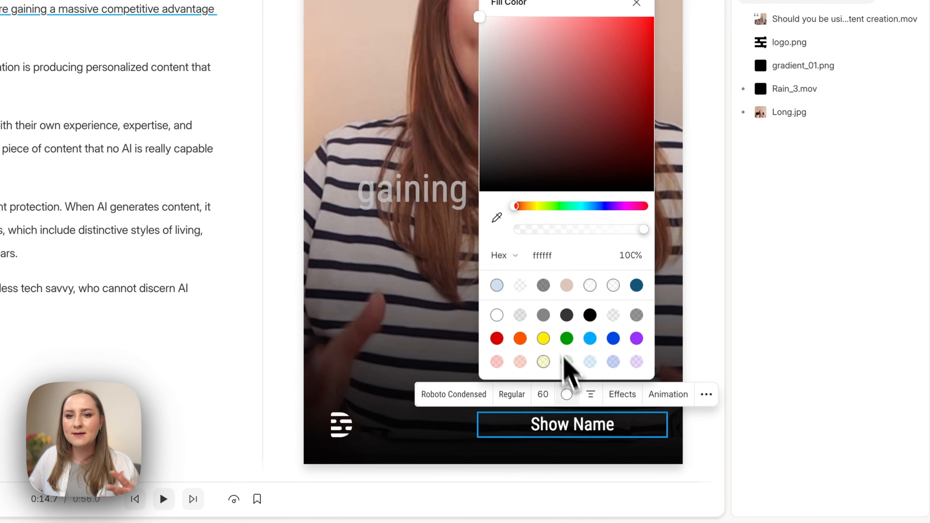
left_click(612, 397)
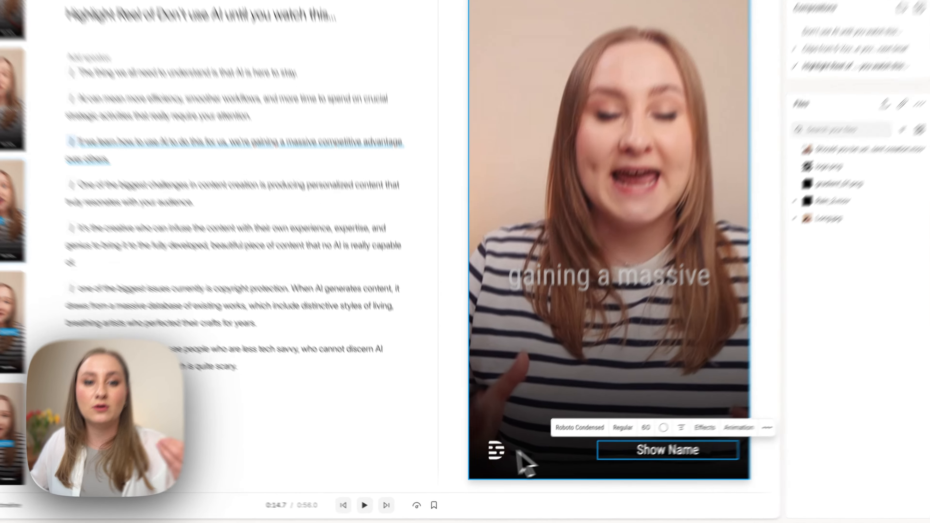
Step: Select the logo on the reel and look at the file options for replacing logo.png
left_click(494, 459)
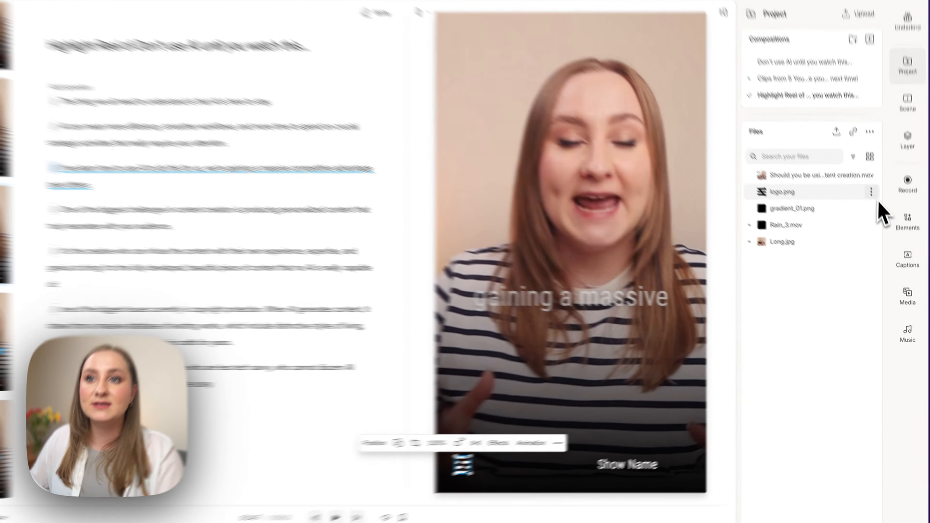
left_click(875, 202)
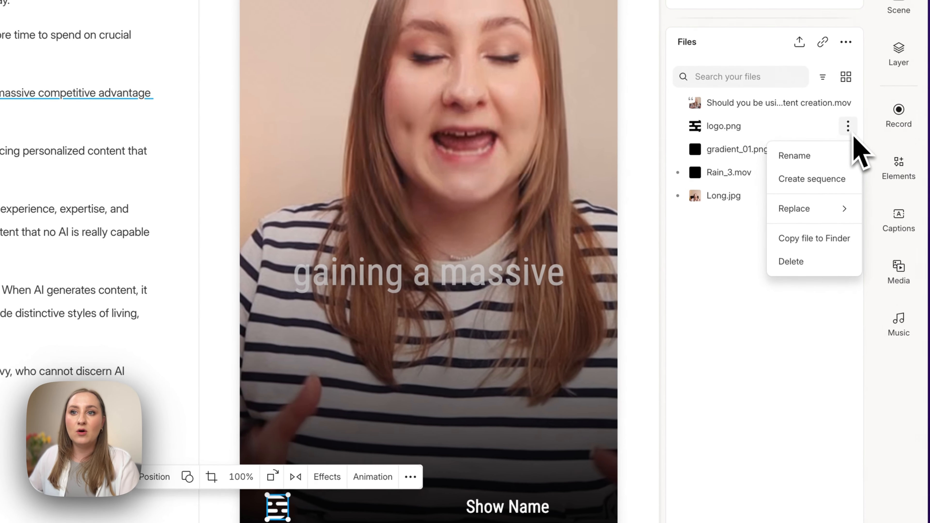
mouse_move(842, 211)
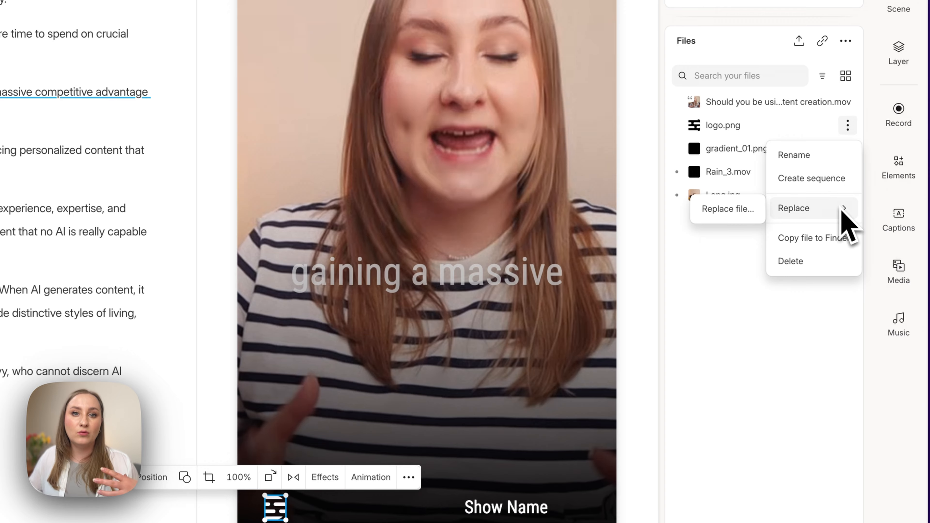
left_click(725, 326)
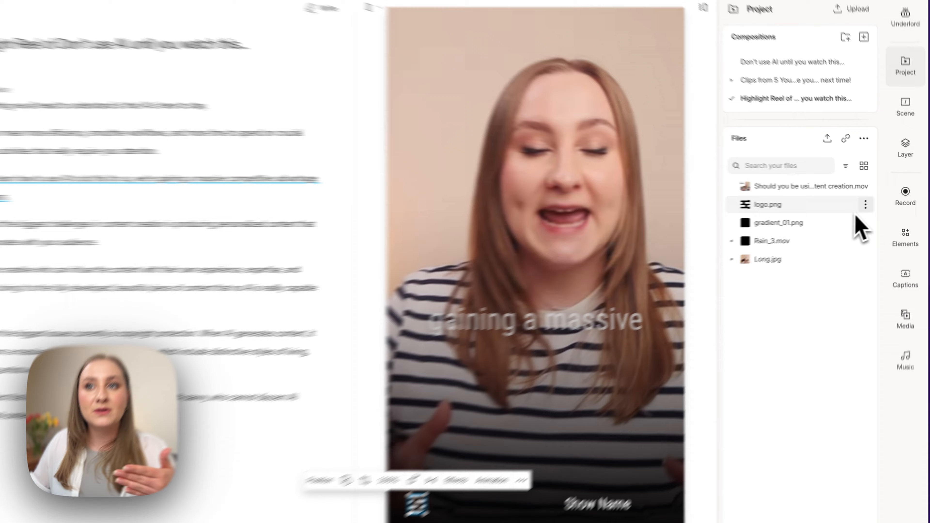
left_click(865, 204)
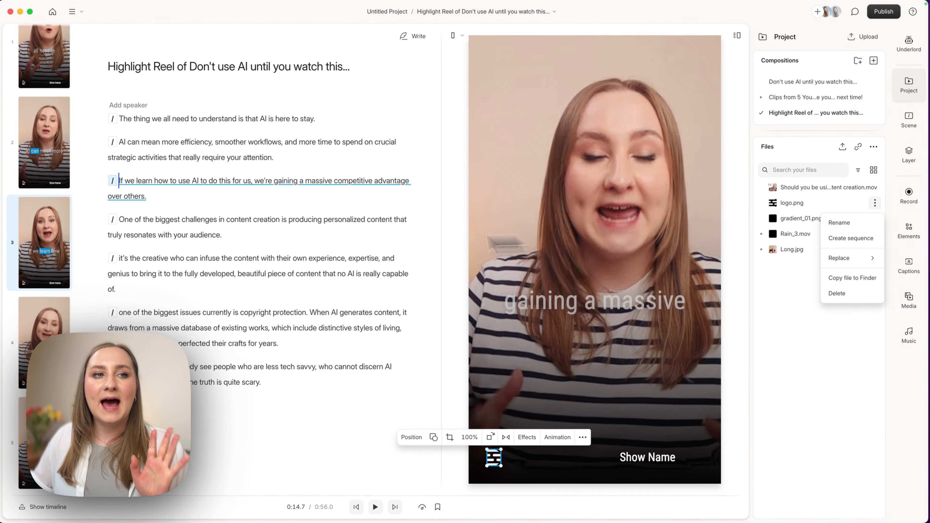
left_click(181, 244)
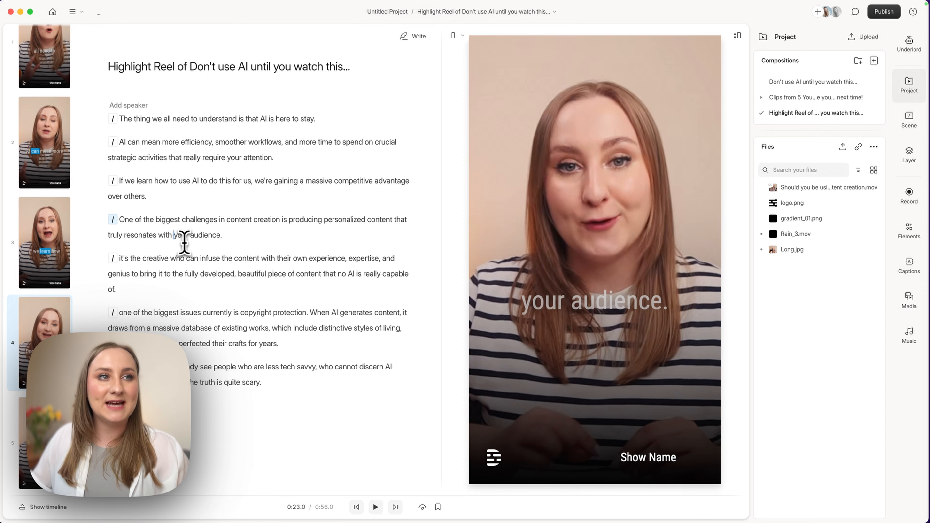
Step: Preview the edited reel from the sentence "AI can mean more efficiency", pause at "is producing" and select the video there
left_click(123, 123)
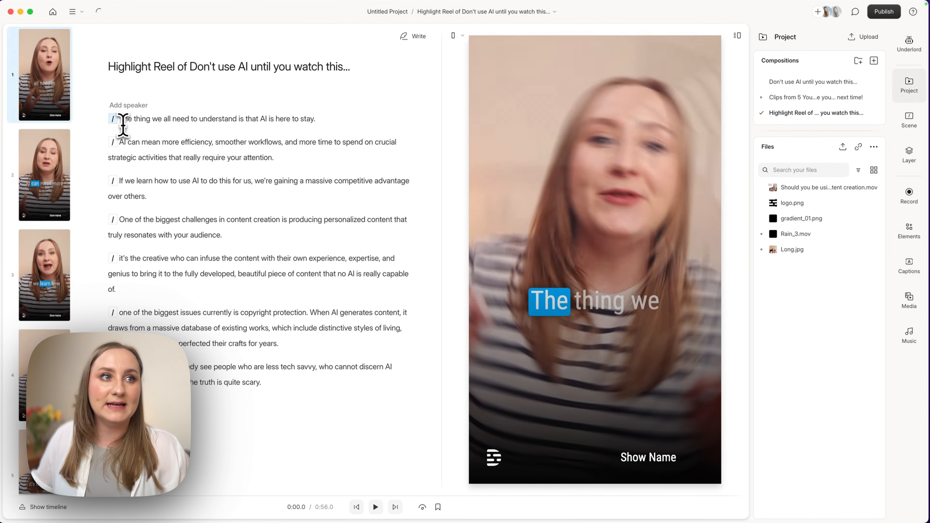
left_click(123, 143)
key("space")
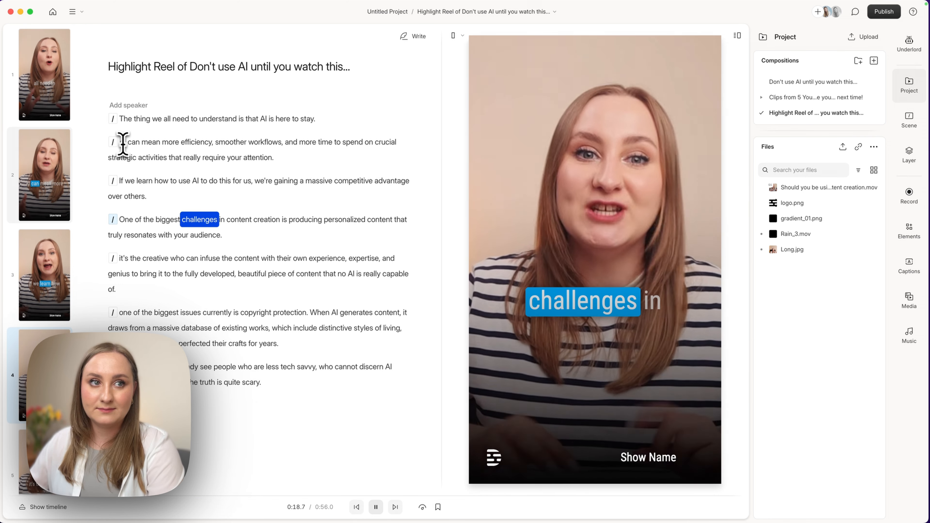
key("space")
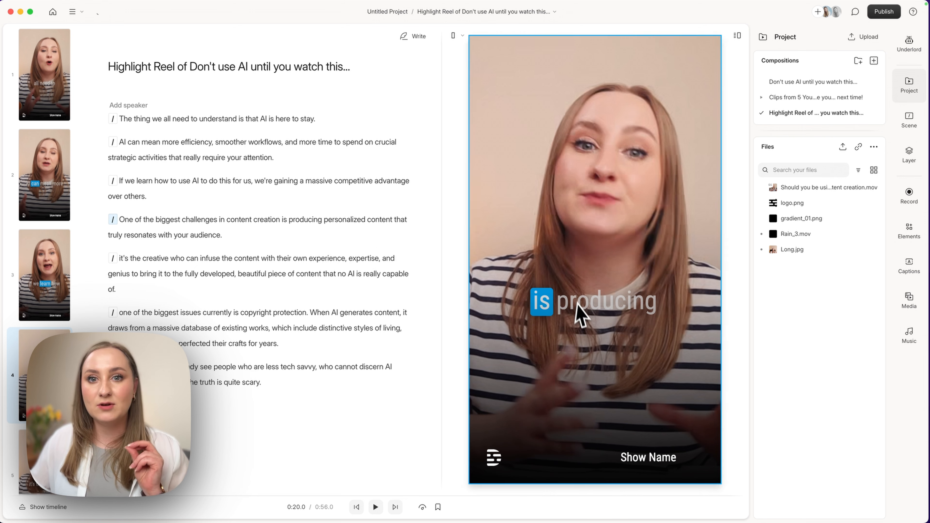
left_click(615, 309)
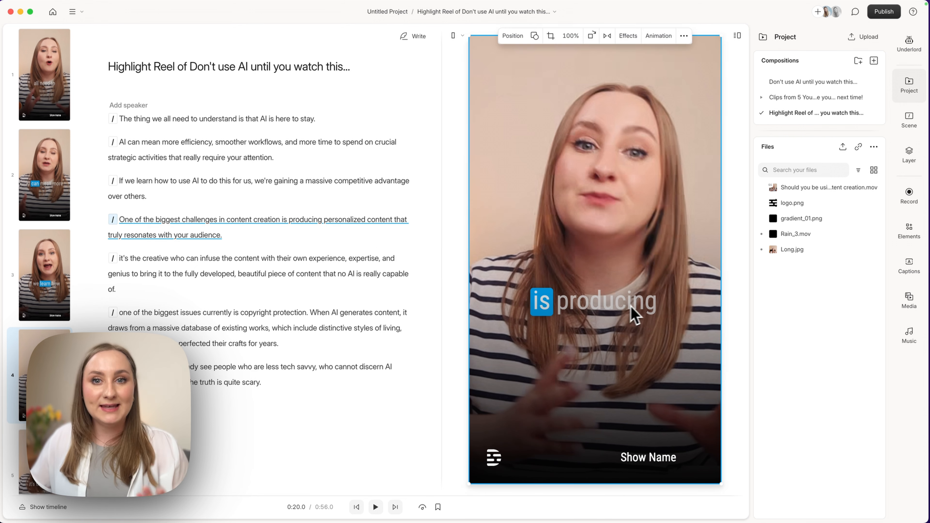
Step: Show the timeline and select the Captions layer of the scene beginning "One of the biggest challenges"
left_click(76, 510)
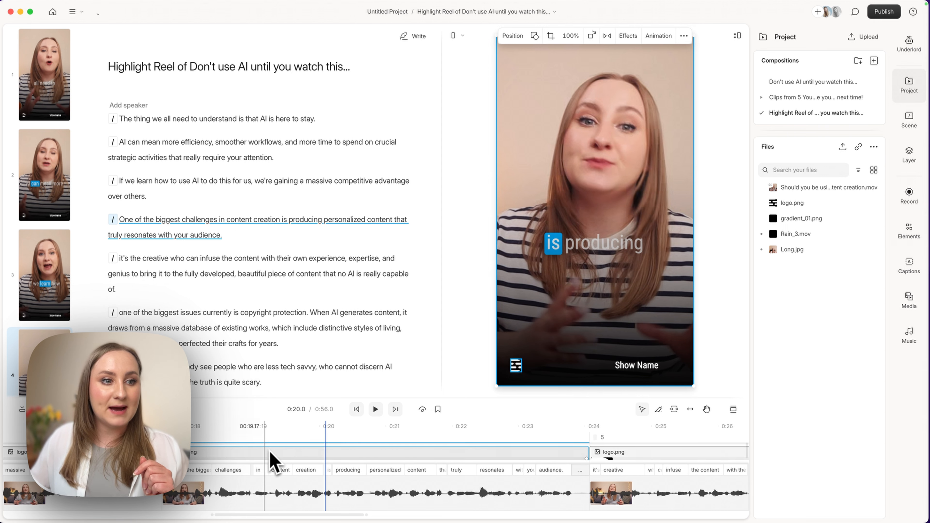
scroll(260, 457, "down", 2)
left_click(188, 460)
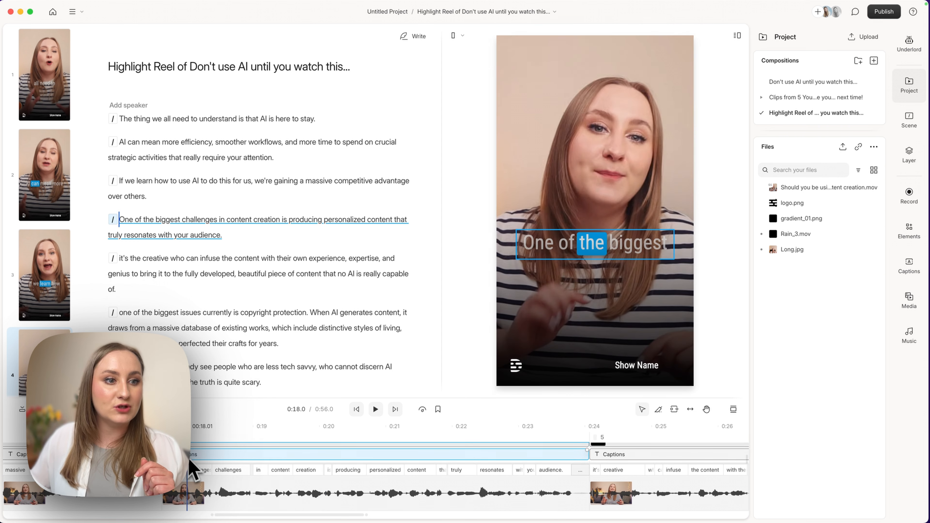
left_click(593, 246)
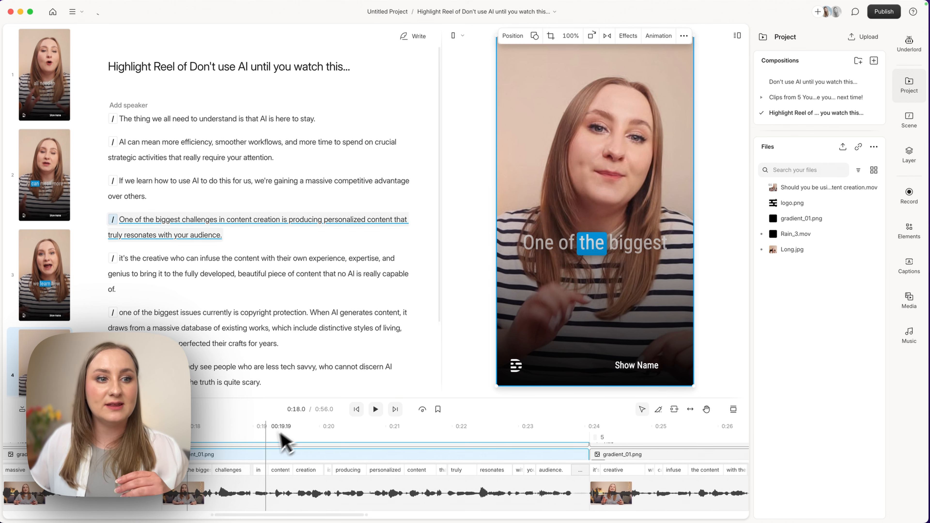
left_click(256, 461)
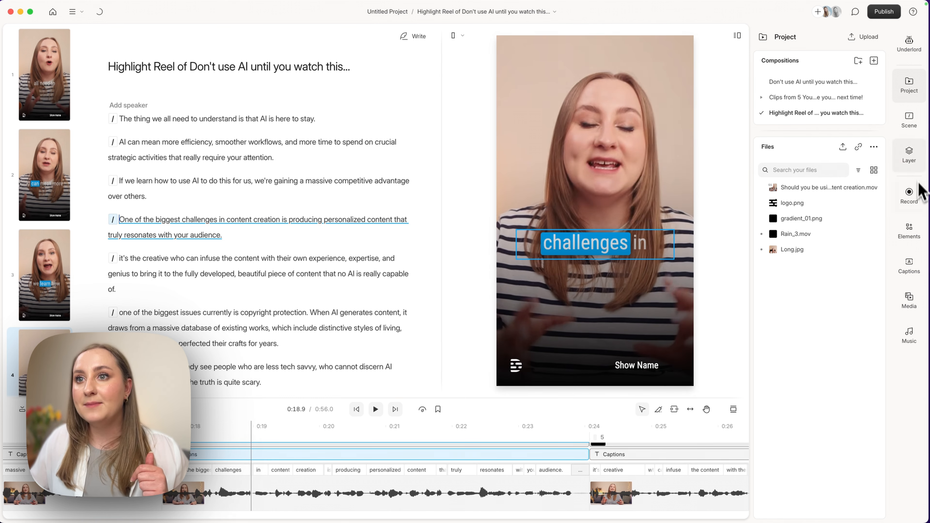
Step: Set the active-word highlight colour of this scene's captions to the light blue cedfef
left_click(916, 165)
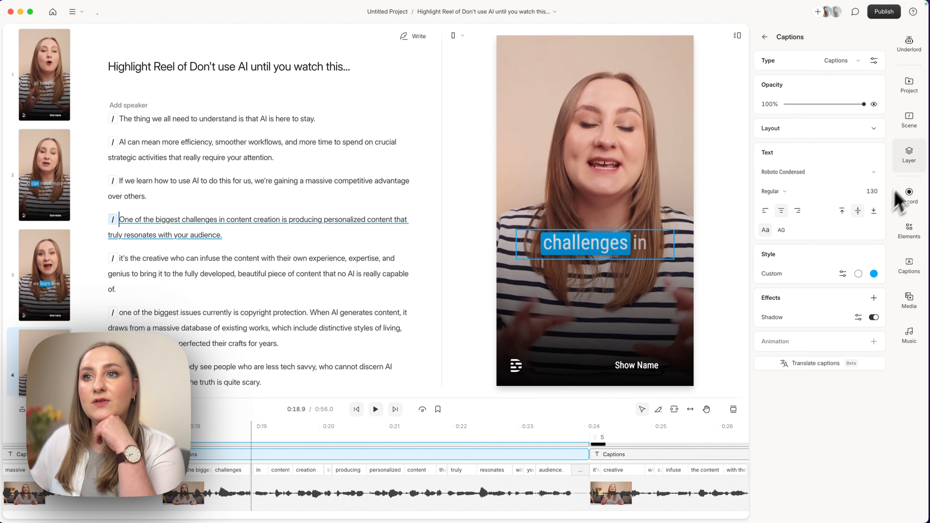
left_click(874, 274)
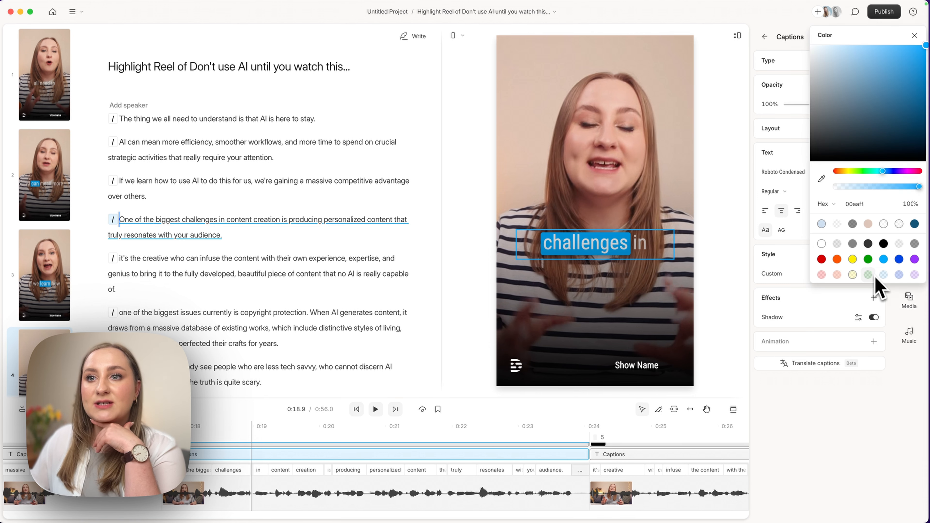
left_click(822, 224)
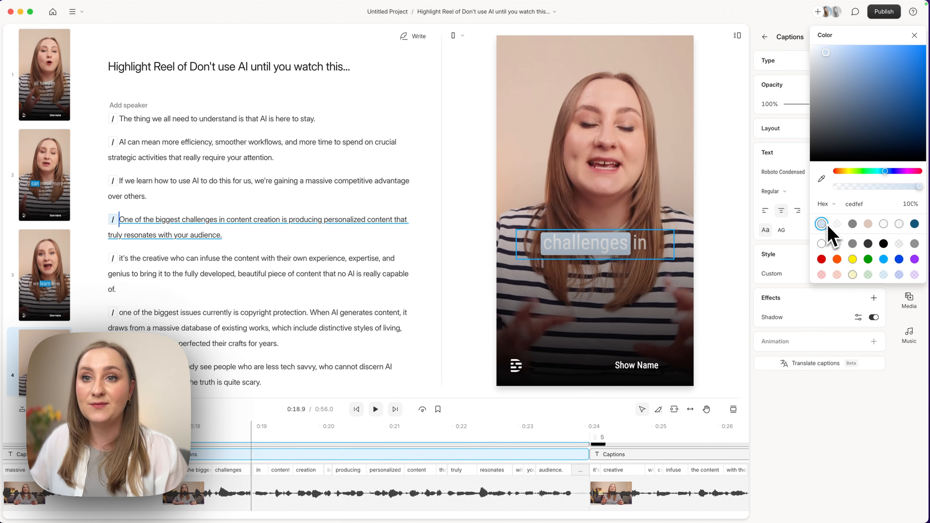
left_click(784, 271)
Step: Preview the reel from the end of "over others." into the next scene to compare the caption highlight colours
left_click(193, 194)
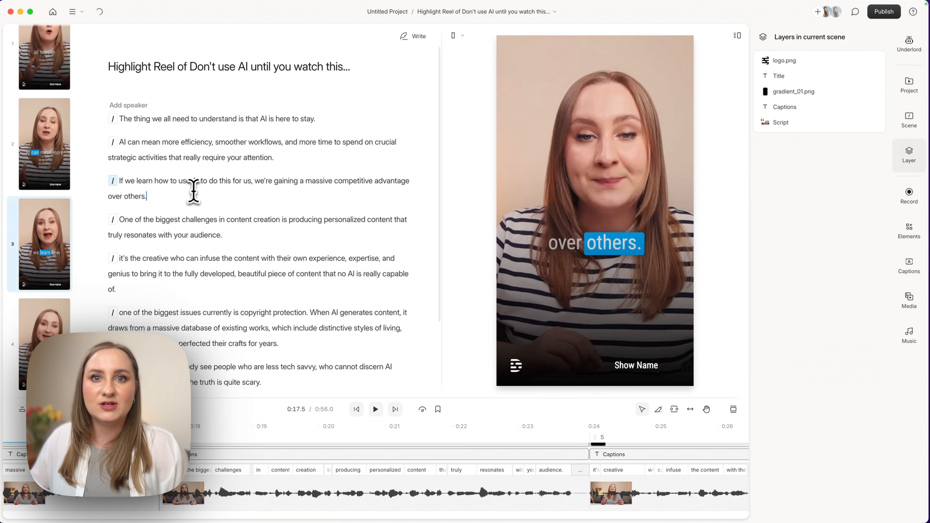
key("space")
key("space")
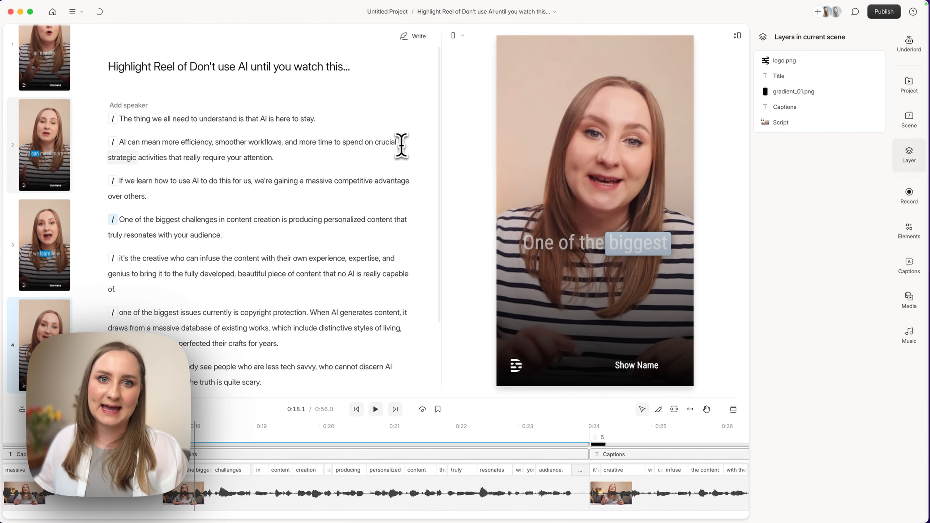
Step: Switch to the composition "Don't use AI until you watch this..." and open Underlord's Create clips tool
left_click(476, 11)
left_click(483, 55)
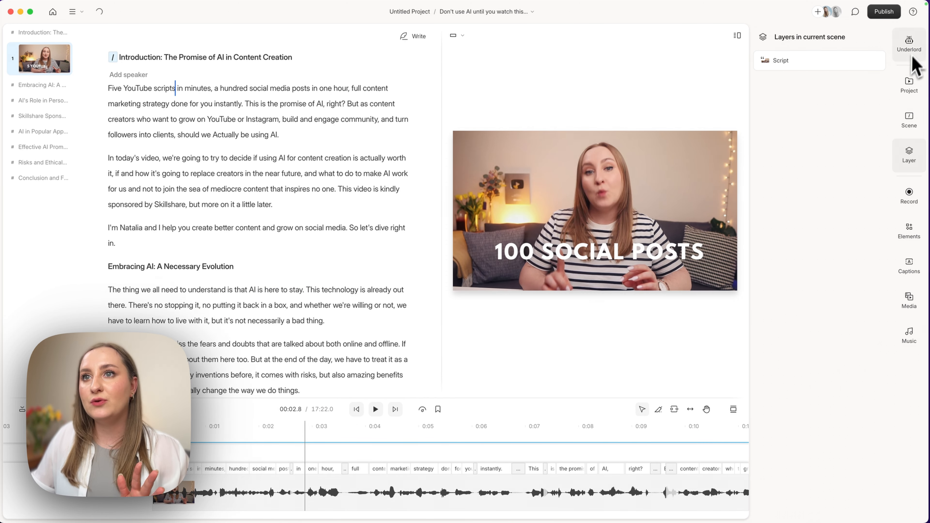
left_click(912, 46)
scroll(848, 264, "down", 5)
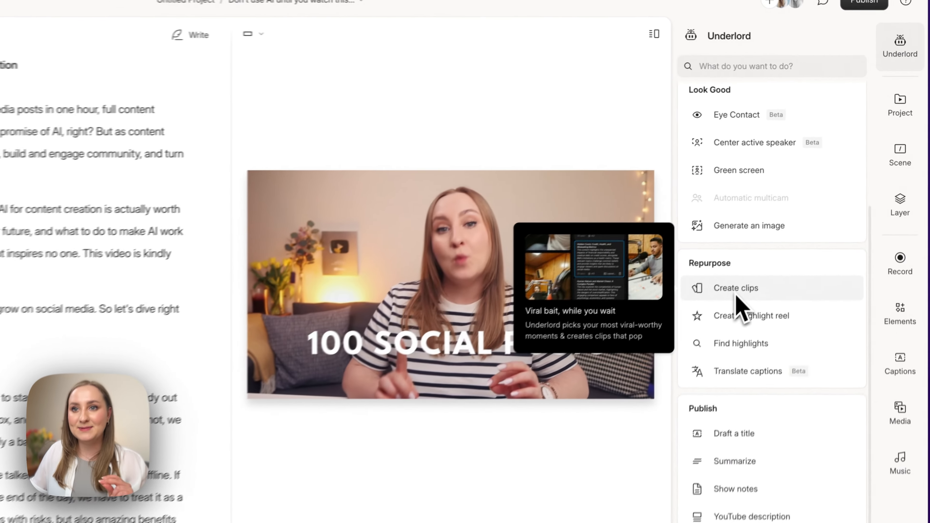
left_click(795, 216)
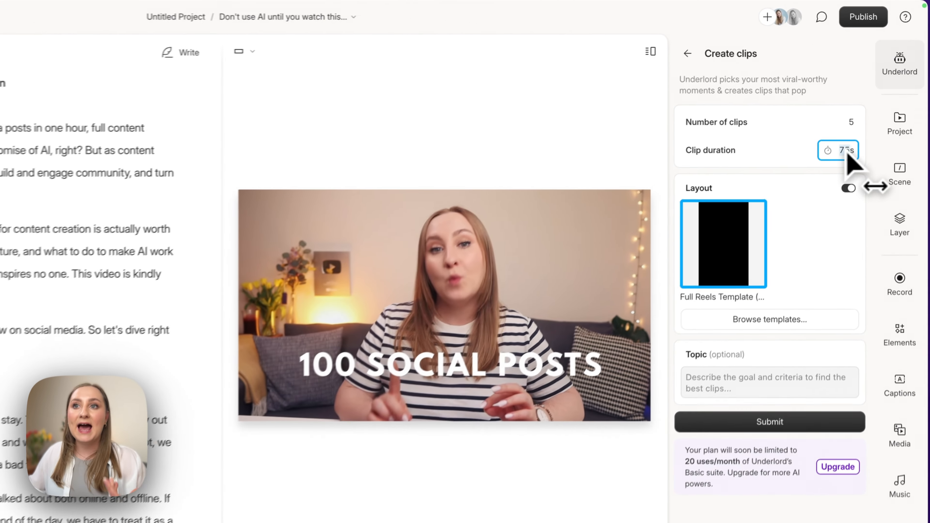
Step: Set the clip duration to 60 s and generate 5 clips with the Full Reels Template layout and no topic
left_click(872, 104)
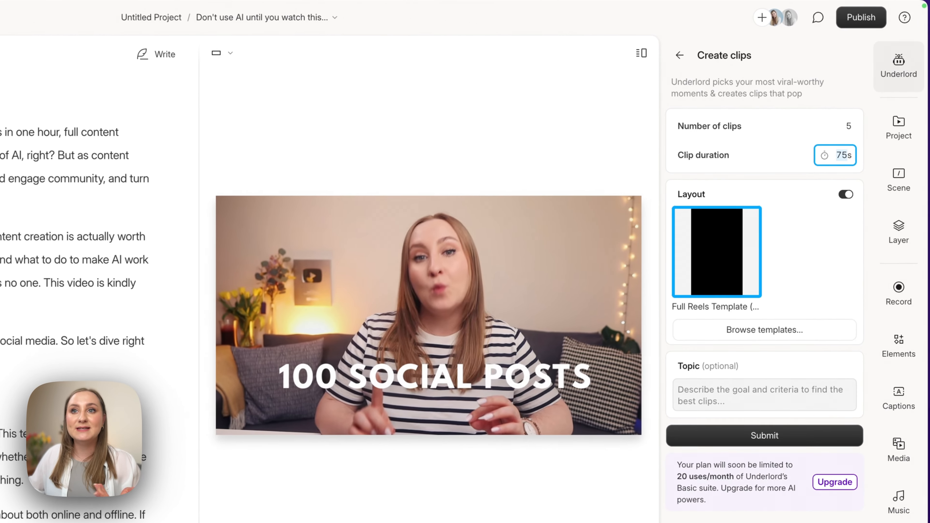
type("60s")
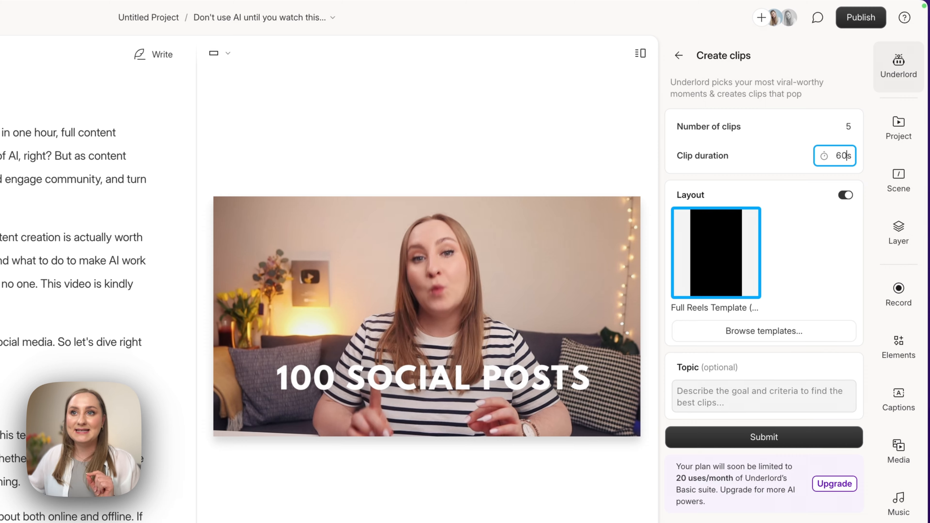
left_click(788, 160)
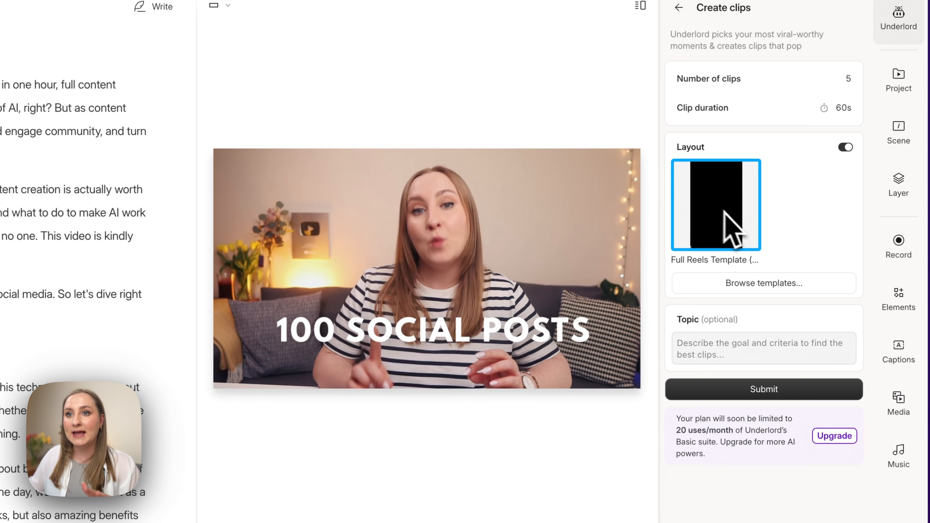
left_click(698, 338)
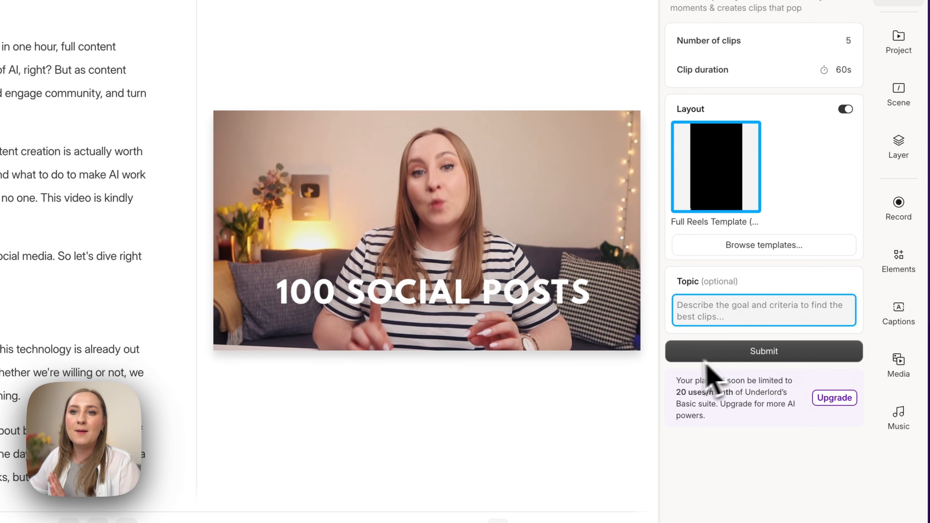
left_click(757, 352)
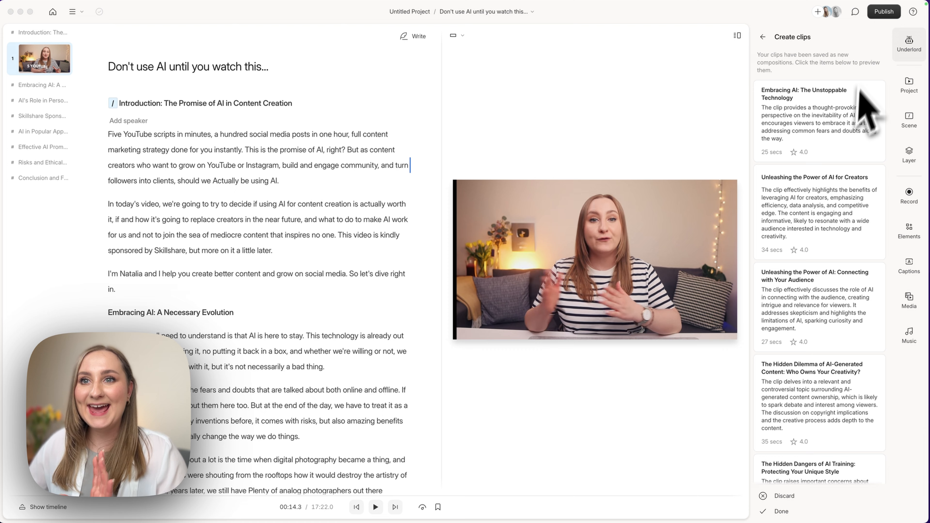
Step: Review the titles, descriptions, durations and ratings of the generated clips
scroll(859, 92, "down", 5)
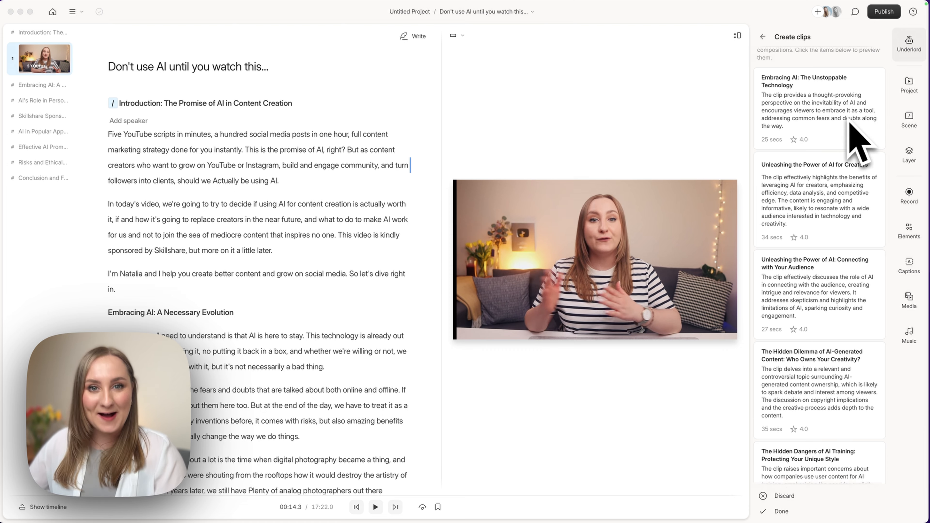
scroll(859, 137, "up", 5)
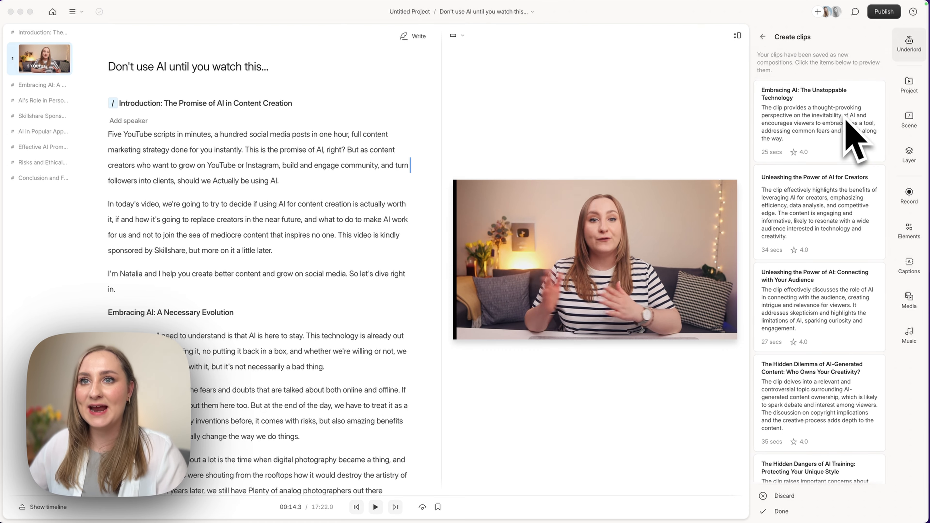
scroll(872, 135, "down", 5)
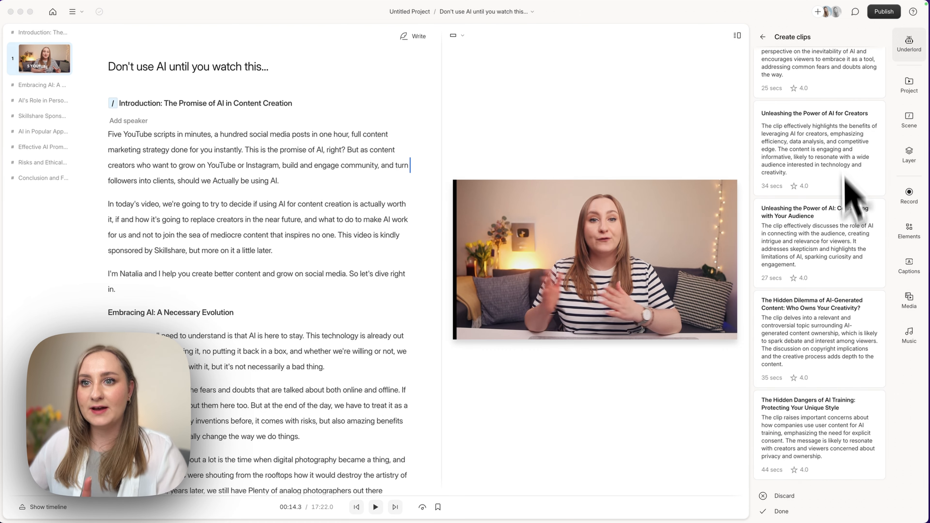
scroll(839, 242, "up", 3)
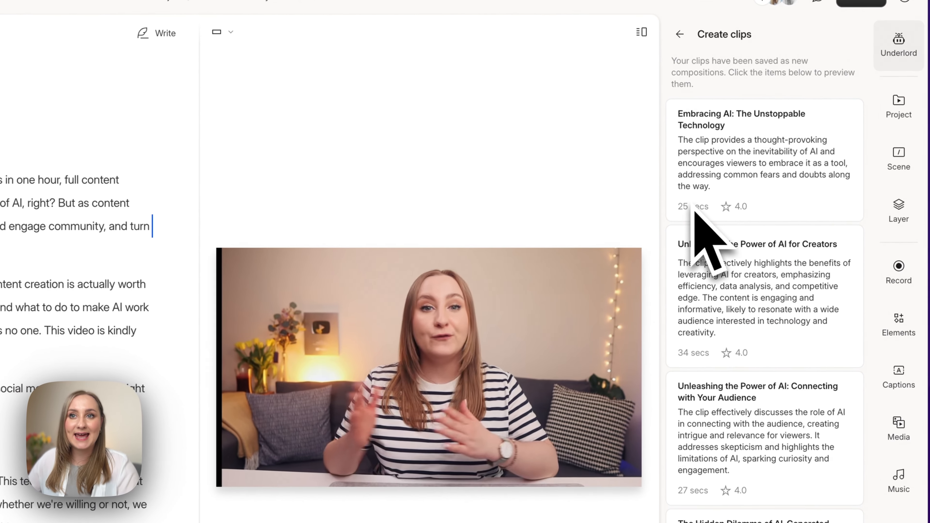
scroll(698, 238, "down", 3)
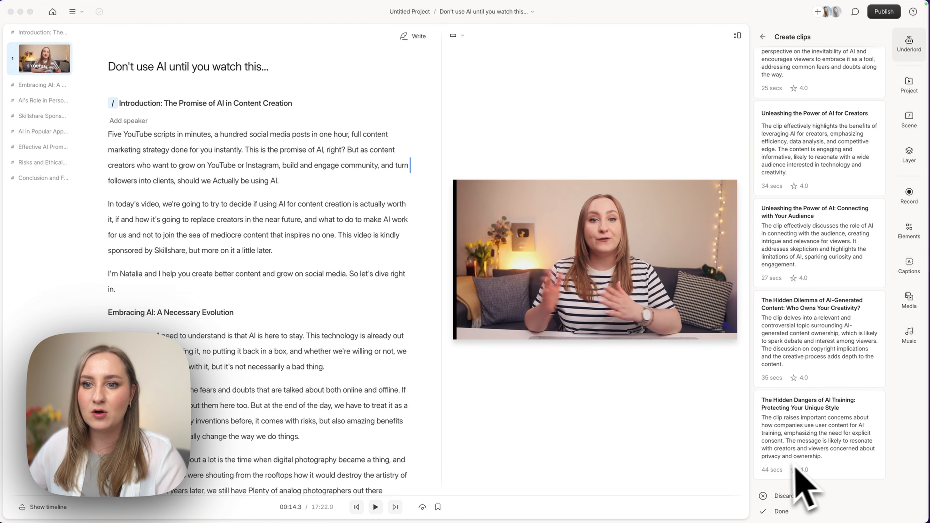
scroll(839, 330, "up", 3)
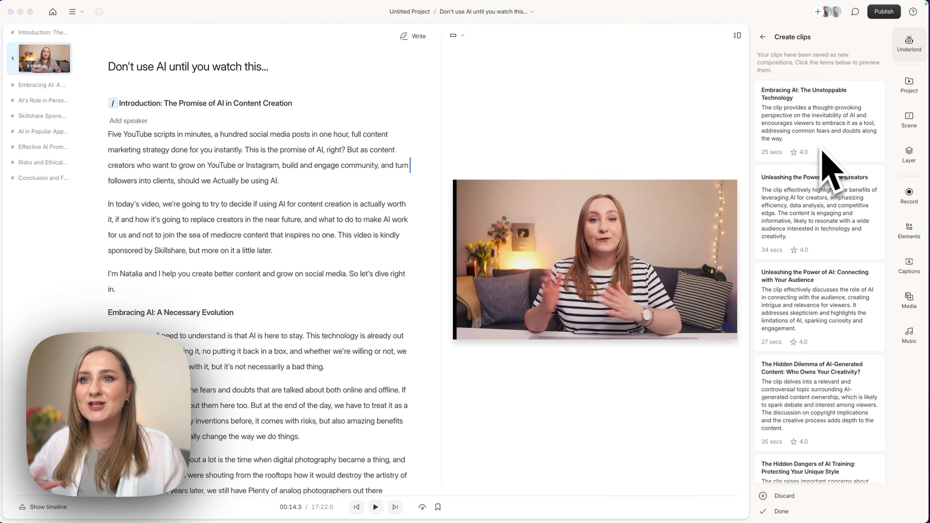
scroll(820, 144, "down", 3)
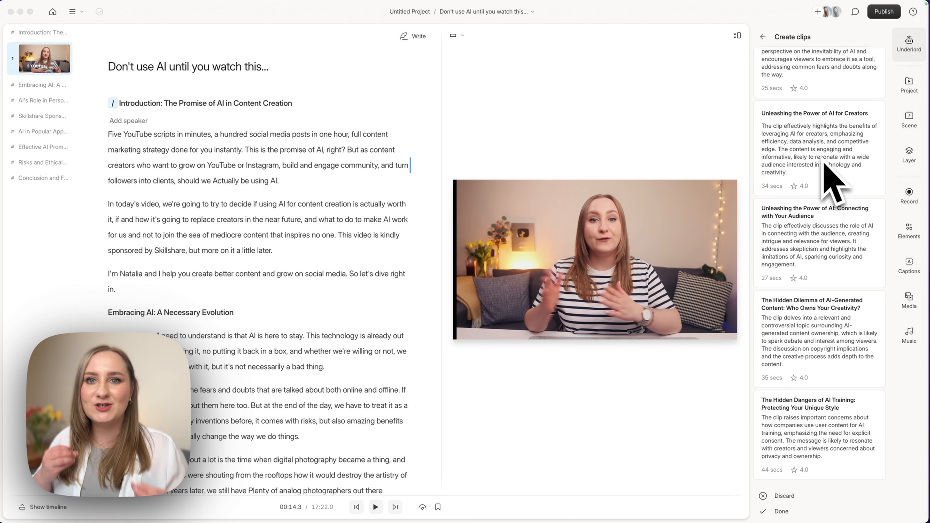
scroll(825, 162, "up", 3)
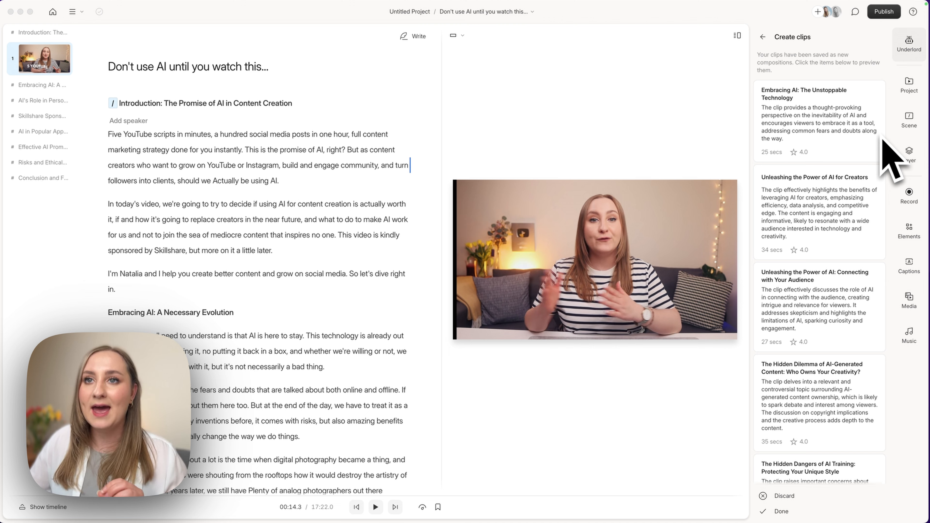
scroll(827, 149, "down", 3)
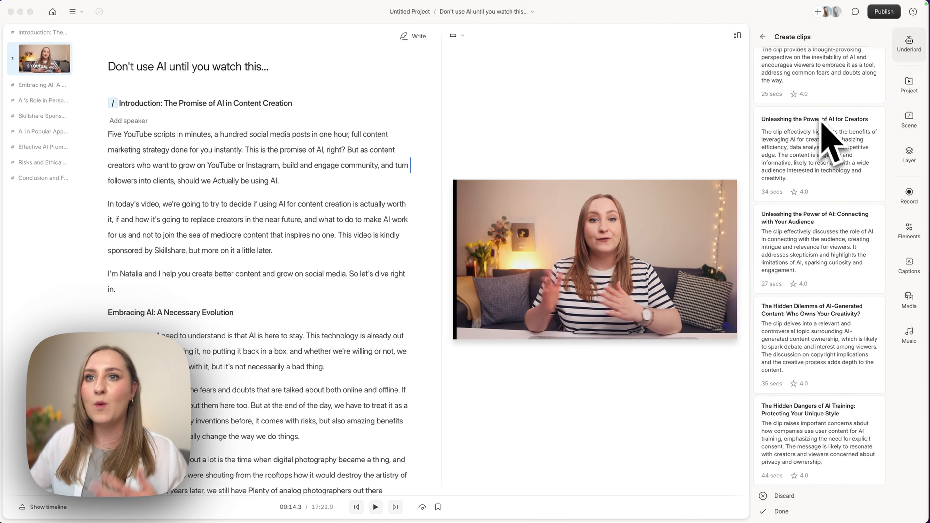
scroll(822, 122, "up", 3)
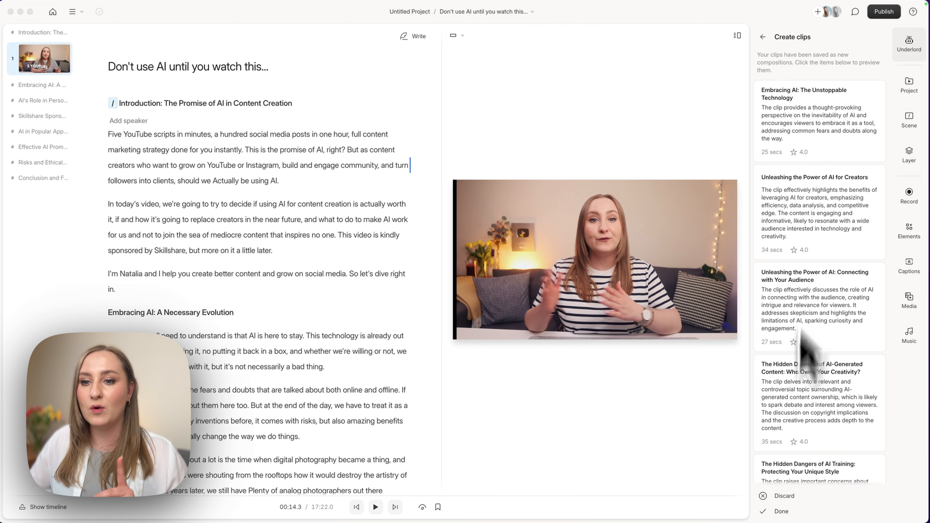
Step: Open the clip "Embracing AI: The Unstoppable Technology" and look through the project's list of compositions and clip folders
left_click(812, 113)
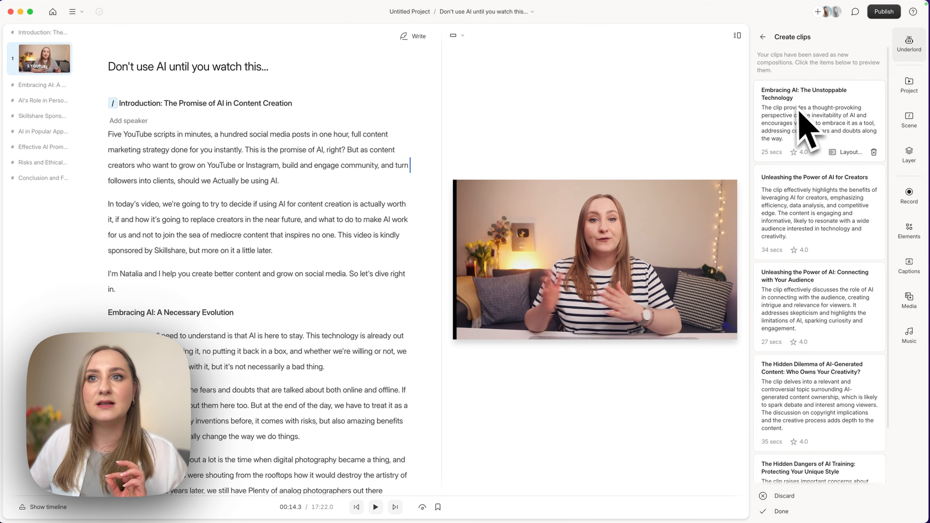
left_click(801, 112)
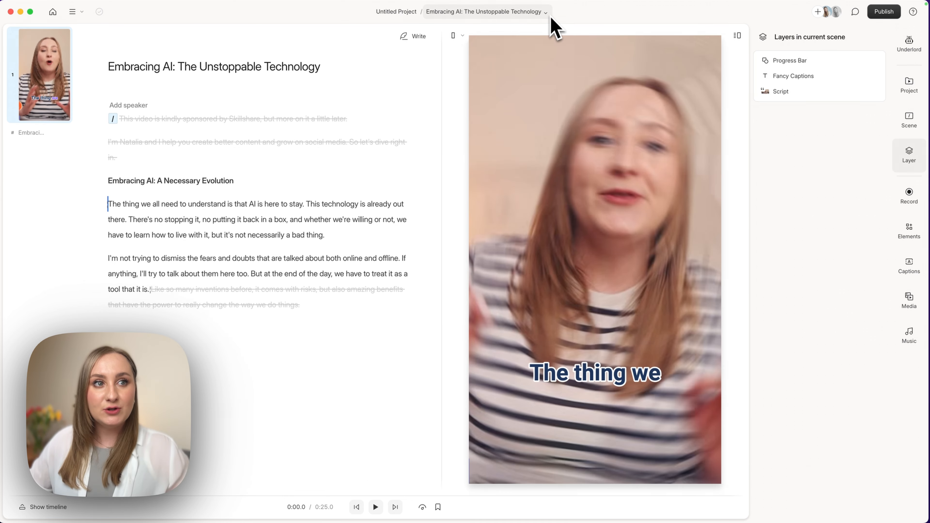
left_click(546, 12)
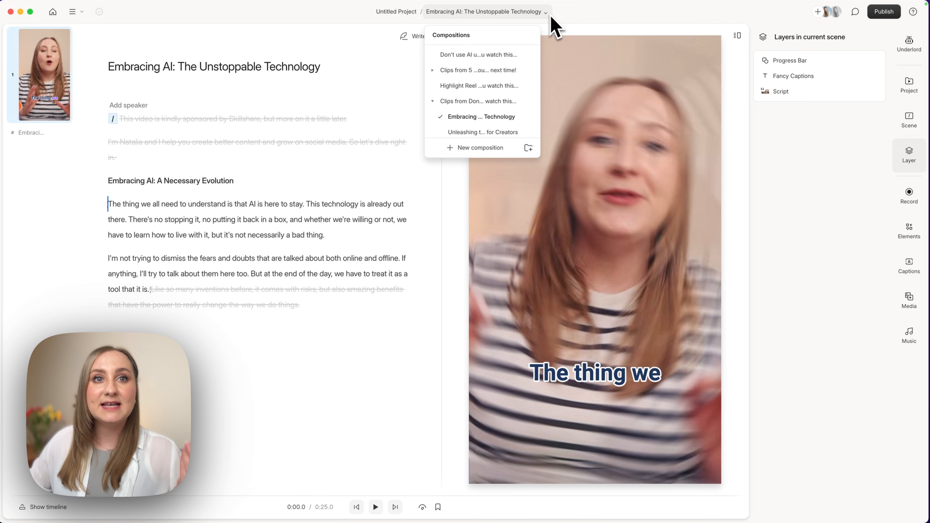
left_click(545, 13)
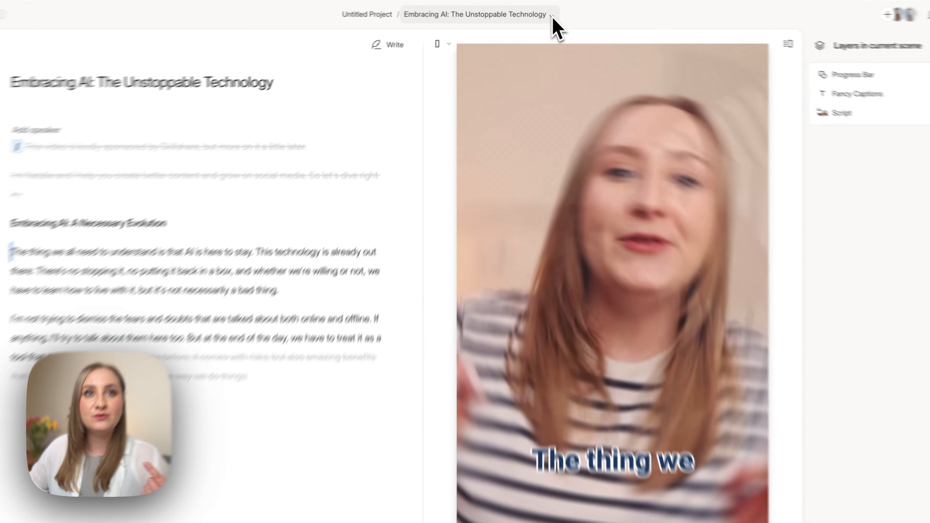
left_click(545, 12)
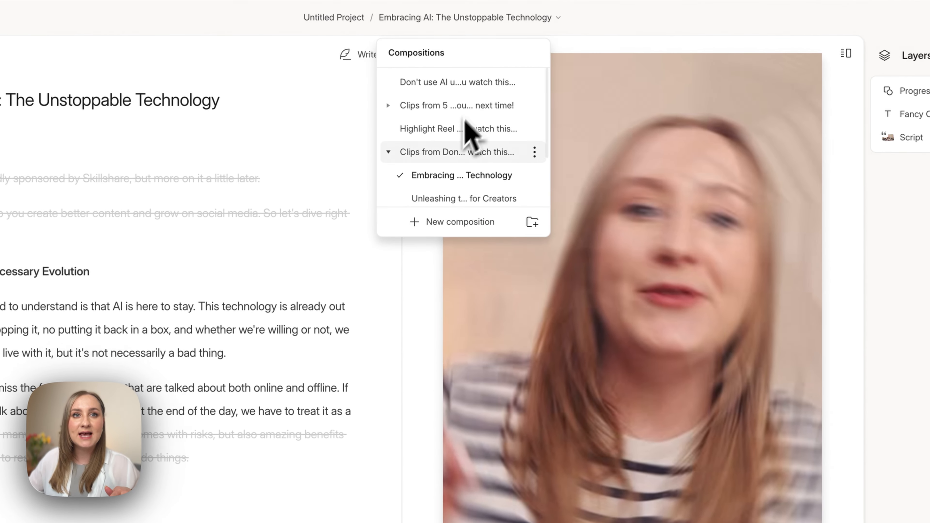
scroll(438, 187, "down", 1)
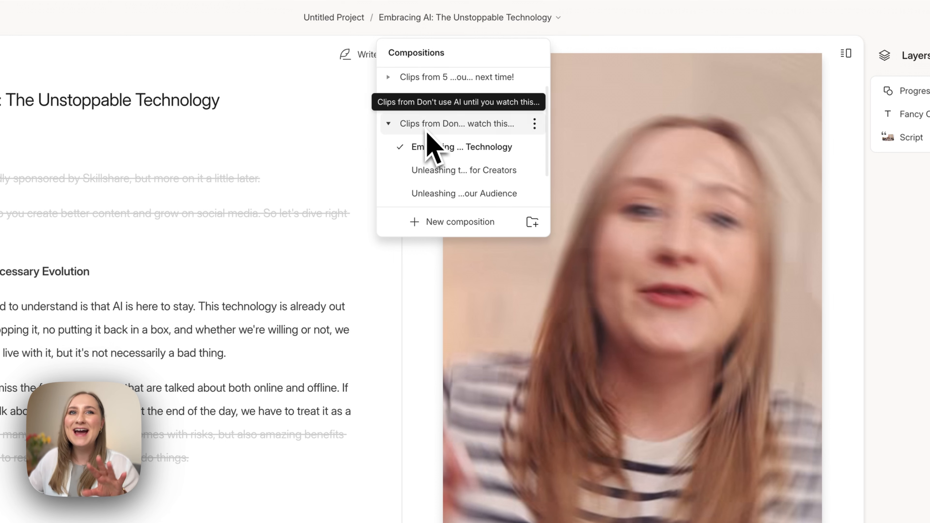
scroll(427, 133, "down", 2)
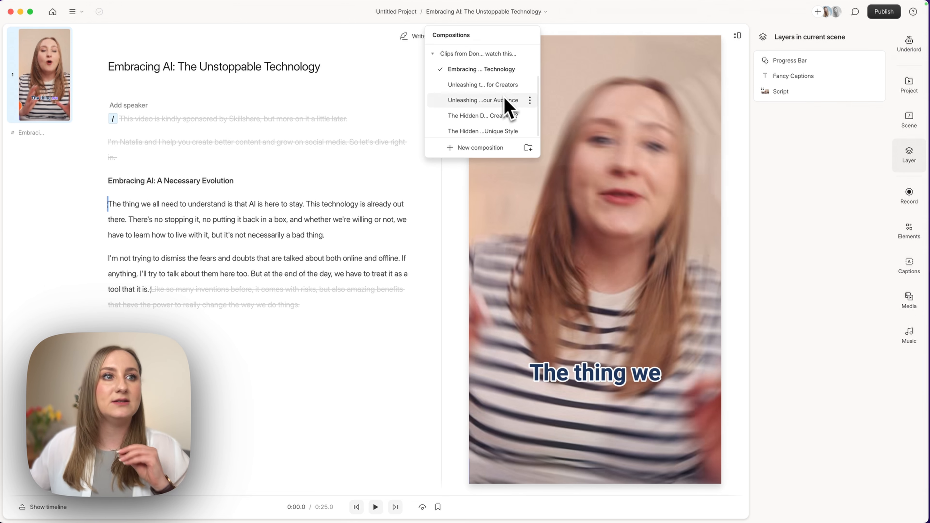
scroll(489, 80, "up", 1)
scroll(487, 80, "up", 3)
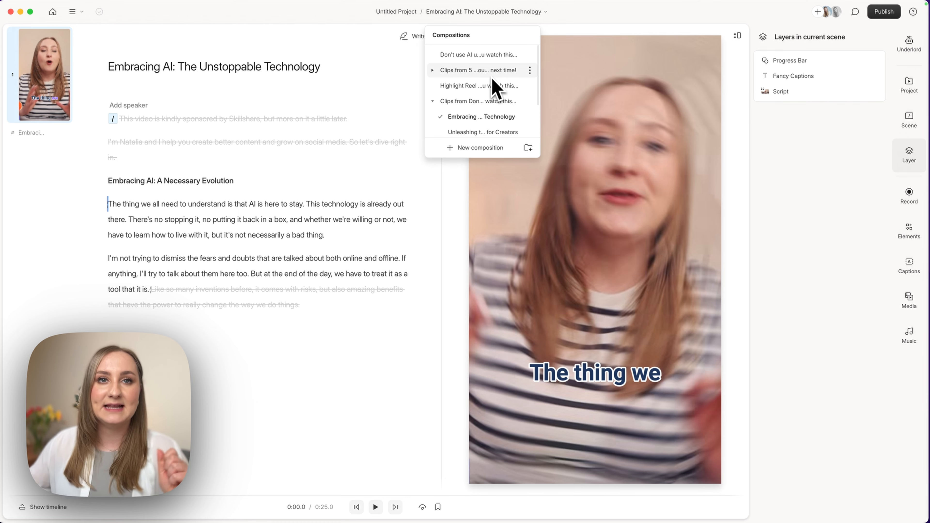
Step: Inspect the layer settings of the captions and the progress bar in the clip "Embracing AI: The Unstoppable Technology"
scroll(498, 91, "down", 5)
left_click(317, 220)
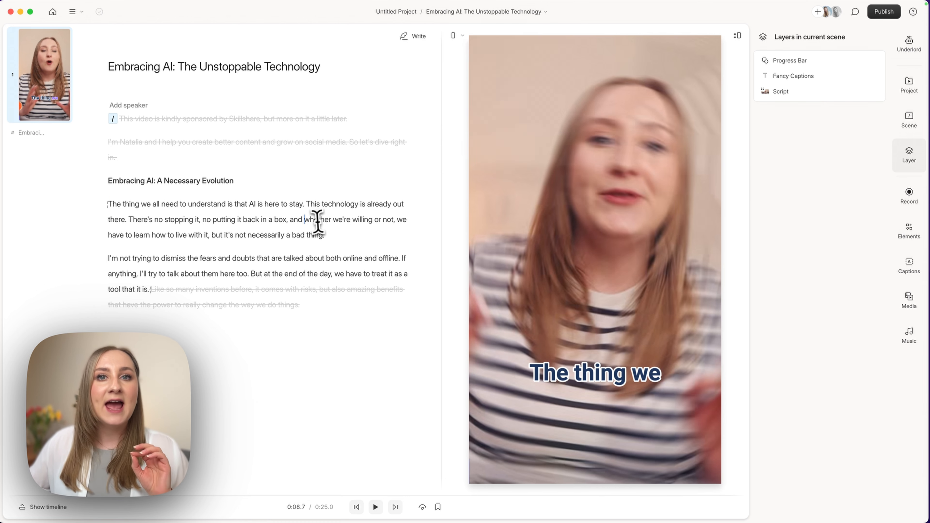
left_click(203, 220)
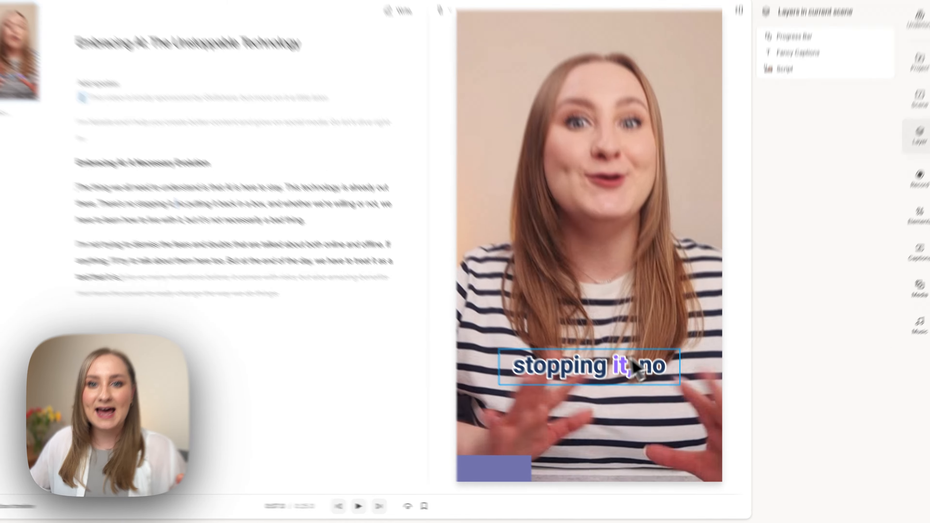
left_click(627, 374)
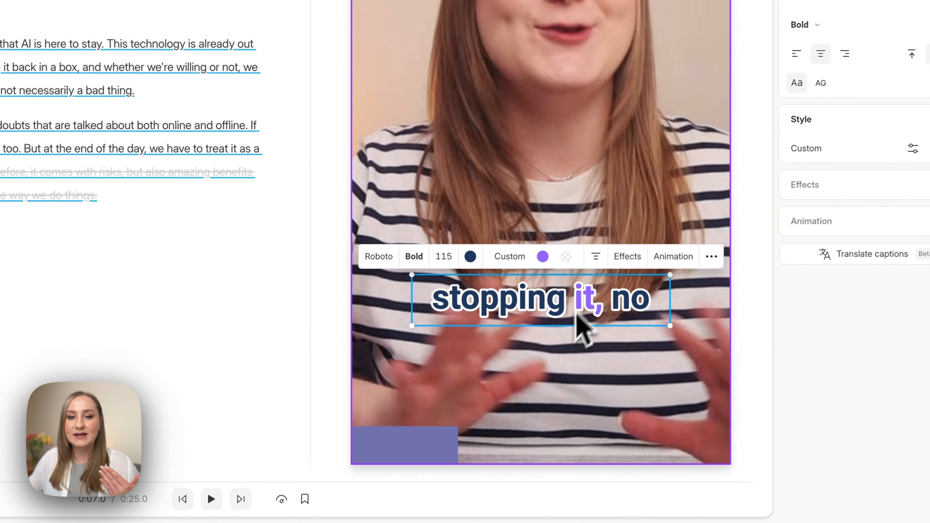
left_click(401, 455)
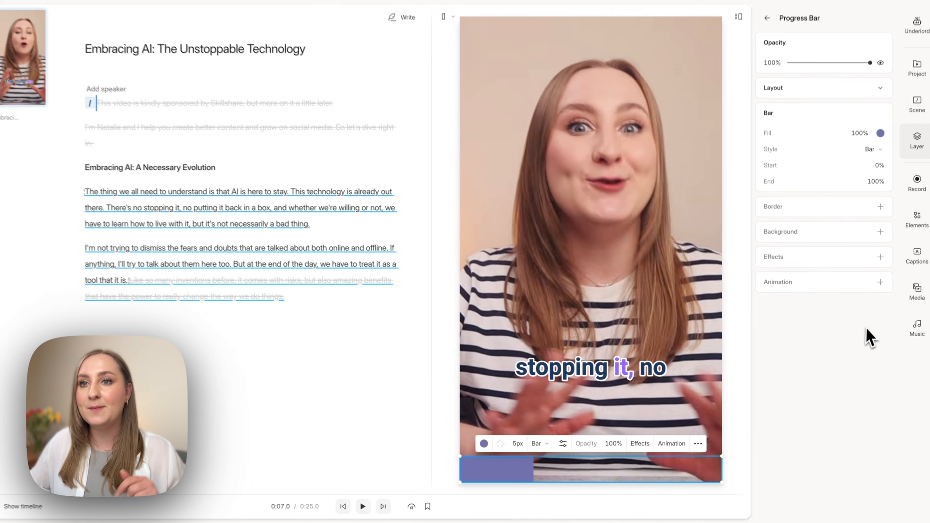
left_click(922, 141)
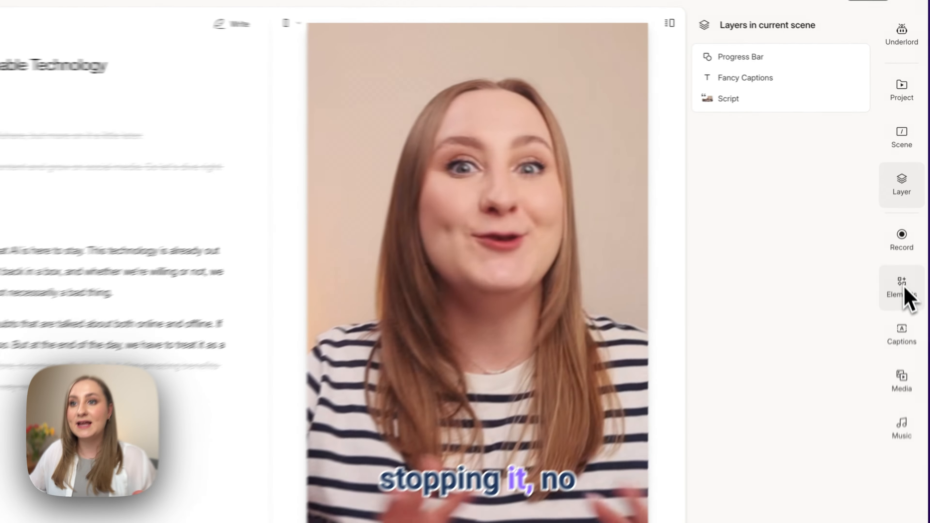
Step: Browse the Elements library's text, shapes, waveforms, progress bars, annotations and overlays available for the clip
left_click(910, 230)
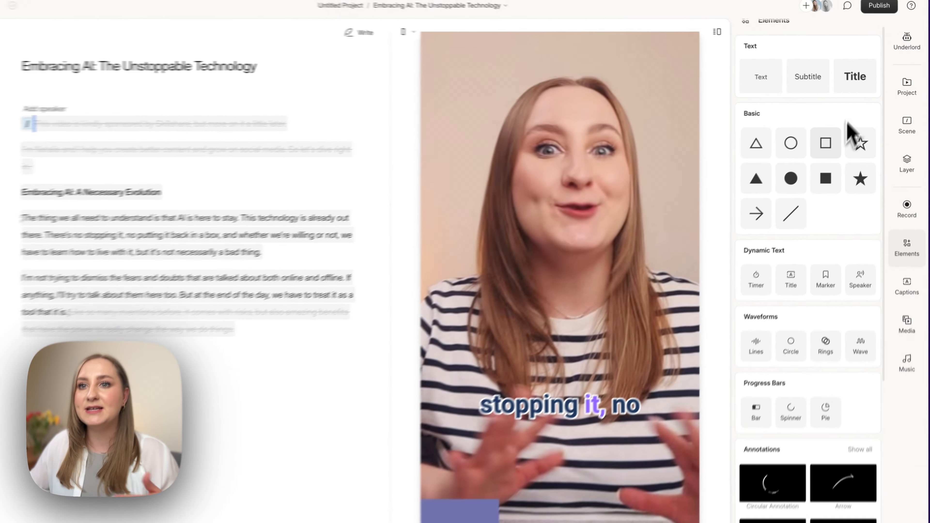
scroll(790, 252, "down", 5)
scroll(816, 234, "down", 1)
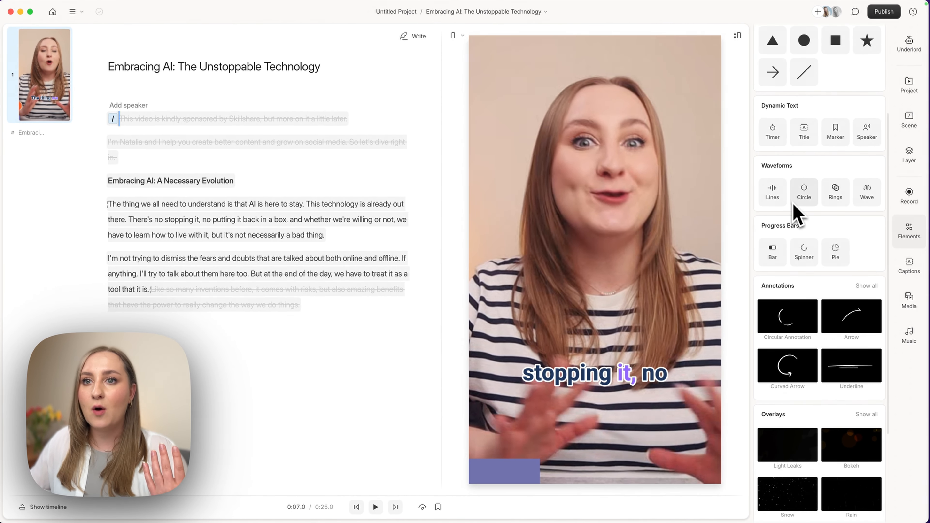
scroll(819, 255, "down", 7)
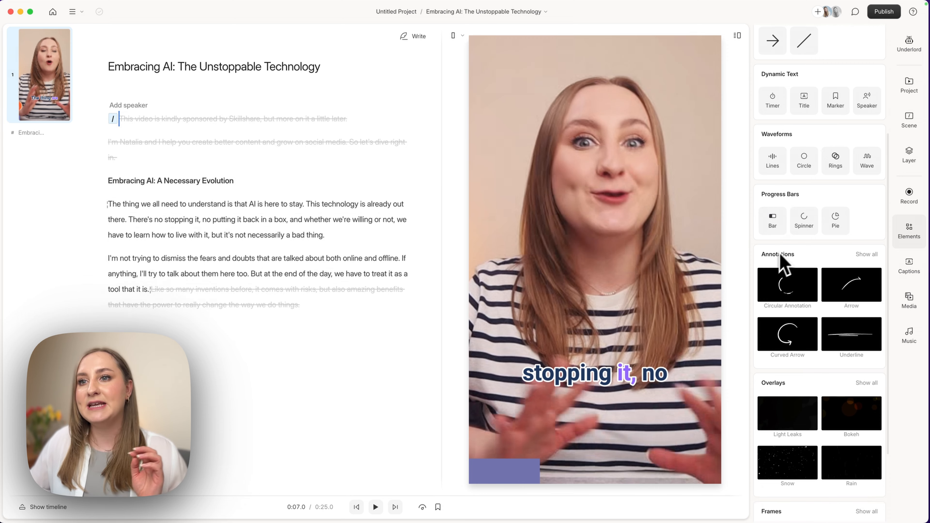
scroll(817, 229, "up", 10)
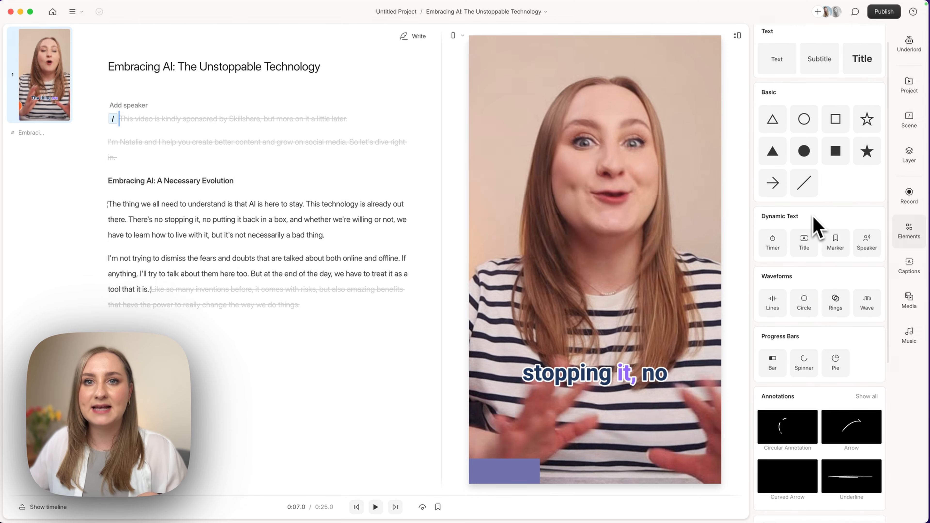
Step: Split the clip into scenes before "out there." and before "There's no stopping it" in the script
left_click(665, 187)
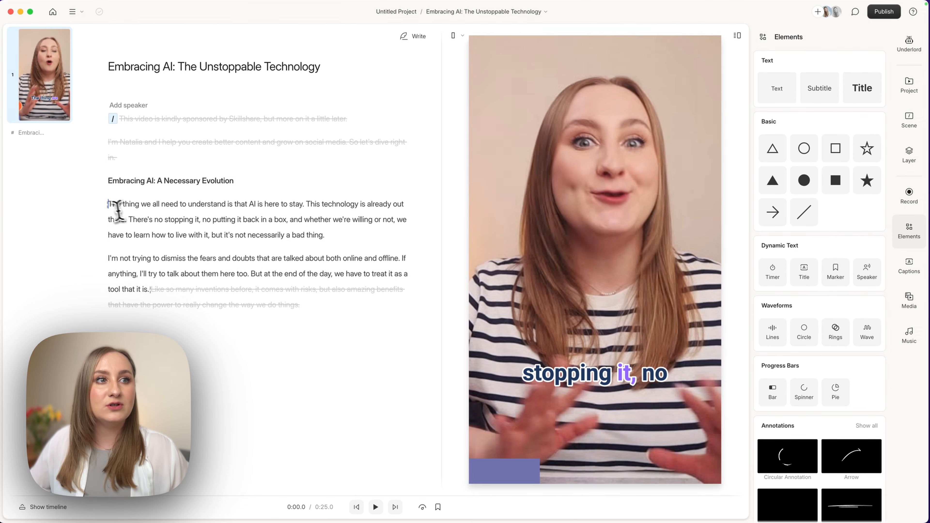
left_click(110, 206)
left_click(365, 204)
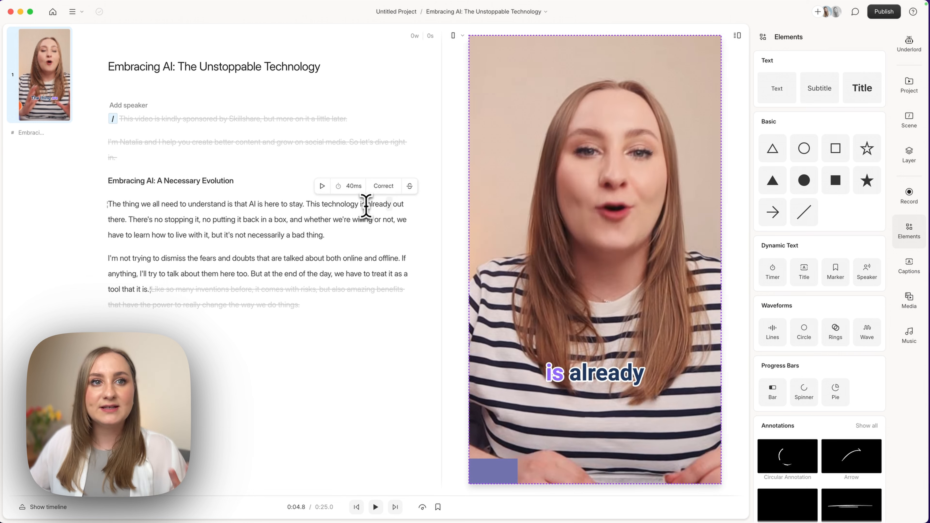
left_click(391, 205)
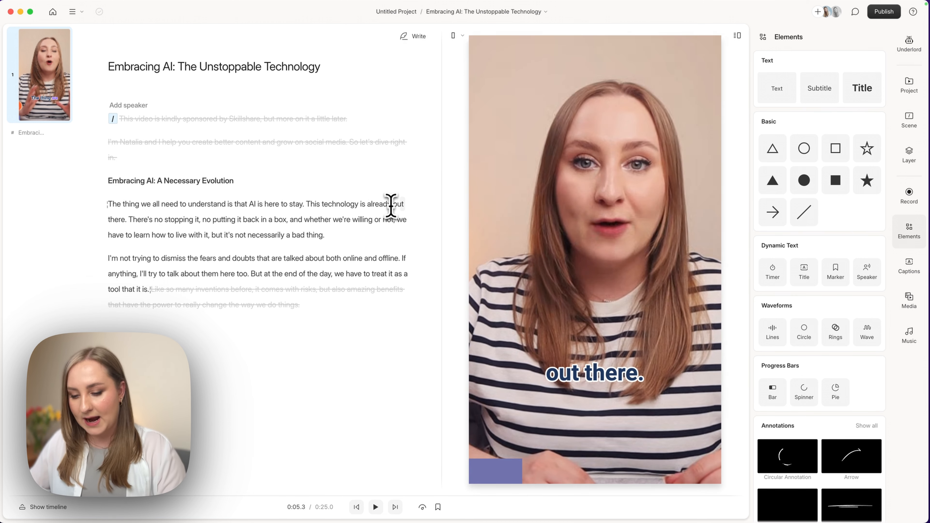
key("slash")
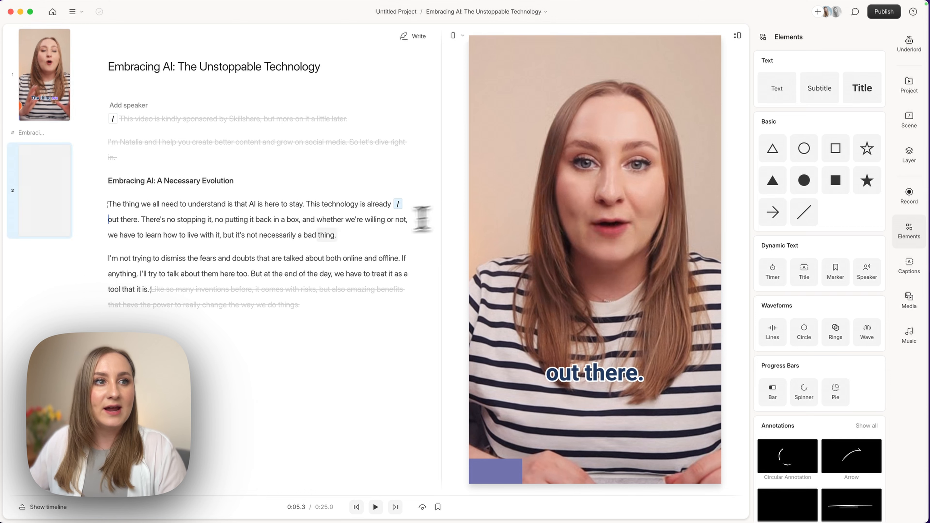
left_click(142, 220)
key("slash")
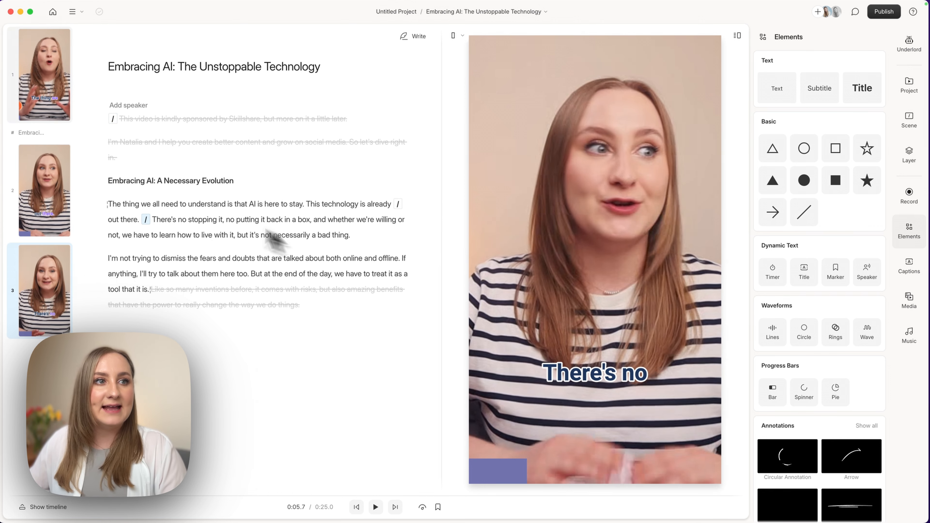
Step: Add the explosion emoji image to the "out there." scene, shrink it and place it centred just above the caption
left_click(118, 219)
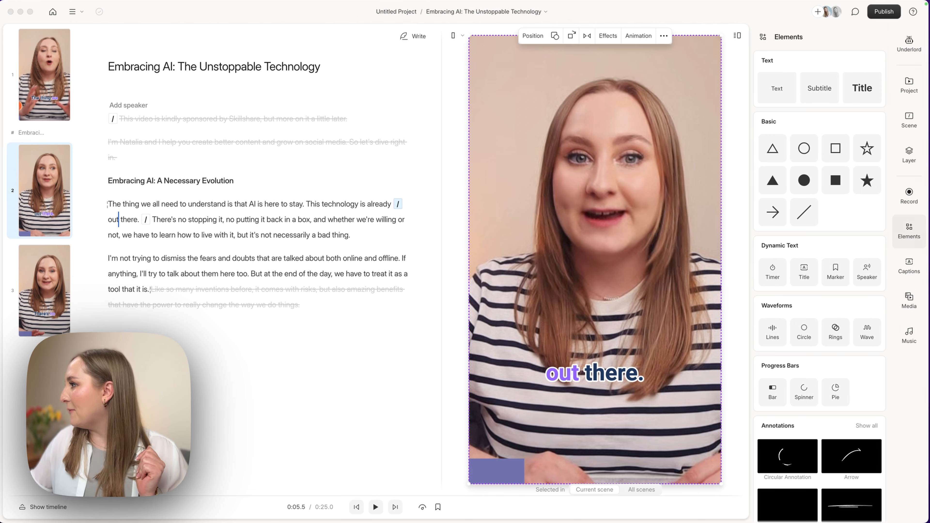
left_click_drag(698, 368, 609, 340)
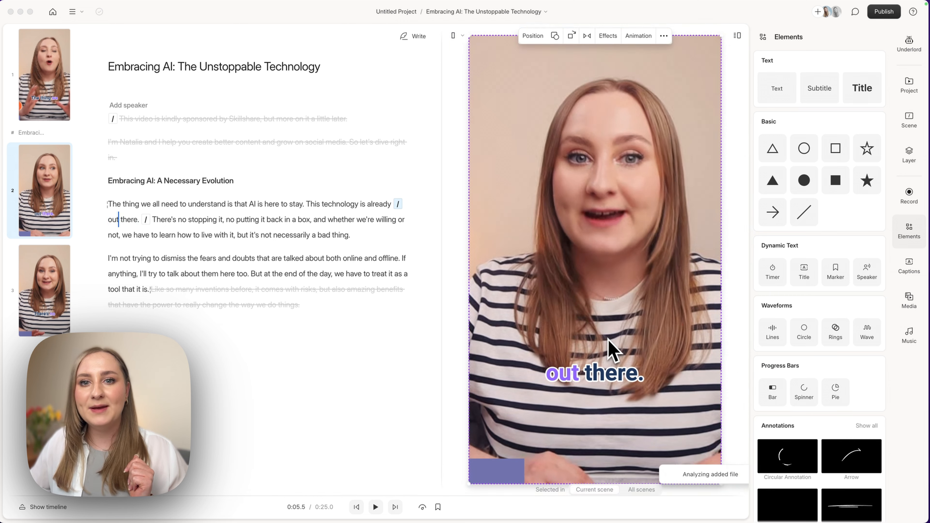
left_click_drag(717, 138, 631, 224)
left_click_drag(633, 260, 657, 165)
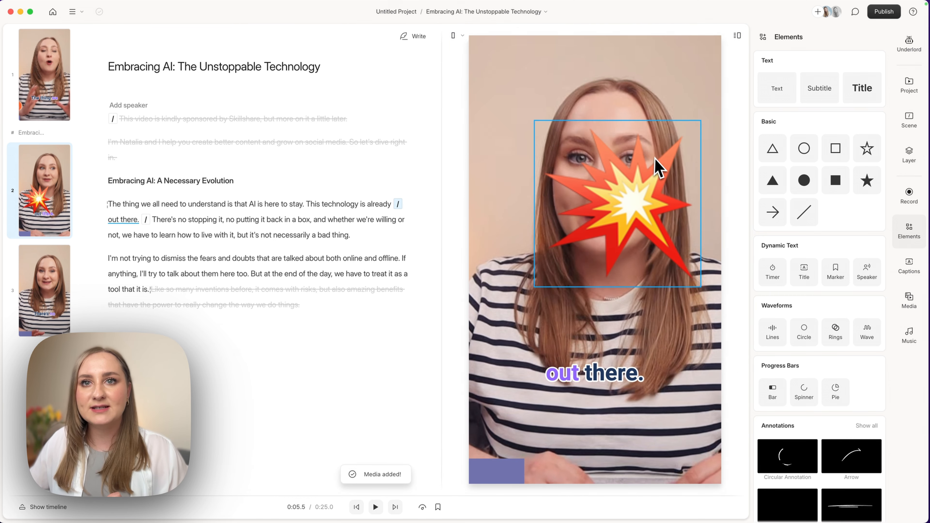
left_click_drag(703, 118, 588, 341)
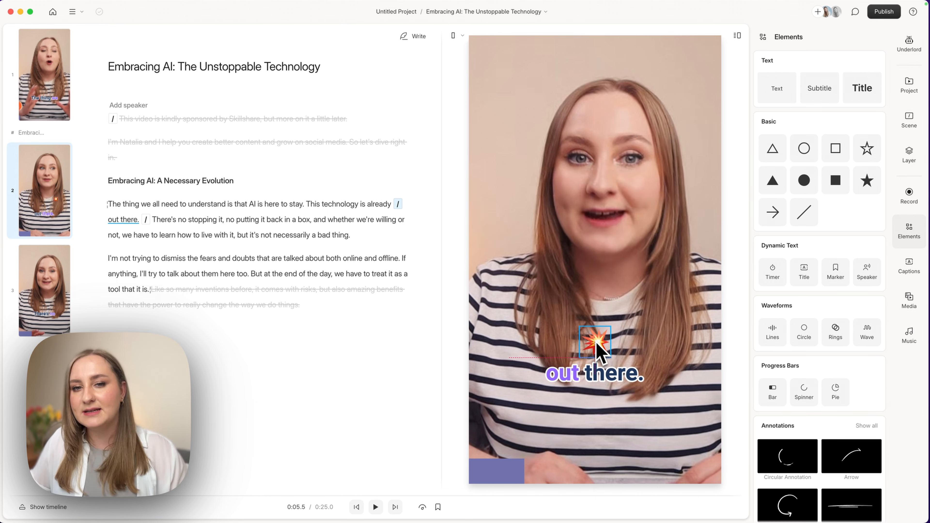
left_click_drag(596, 341, 596, 341)
Step: Play the clip from "This technology is already" through the "out there." scene to preview the explosion image
left_click(316, 203)
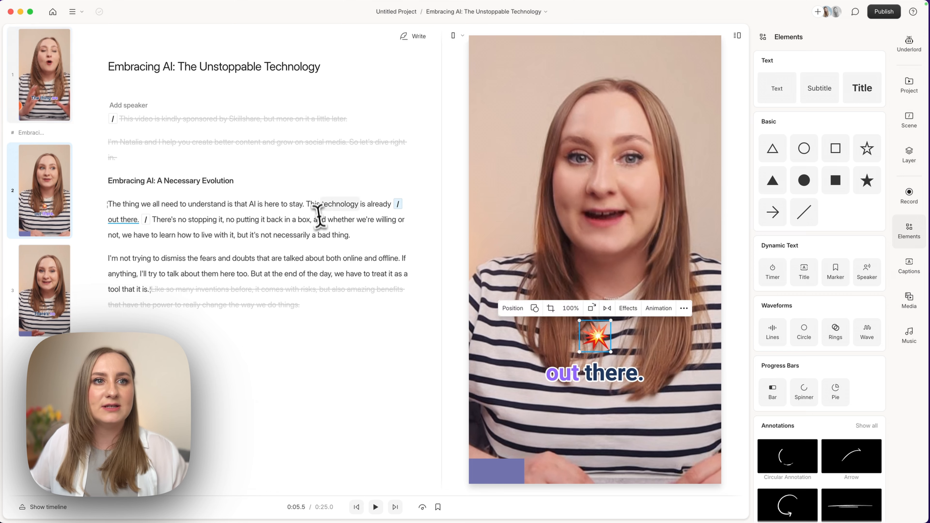
key("space")
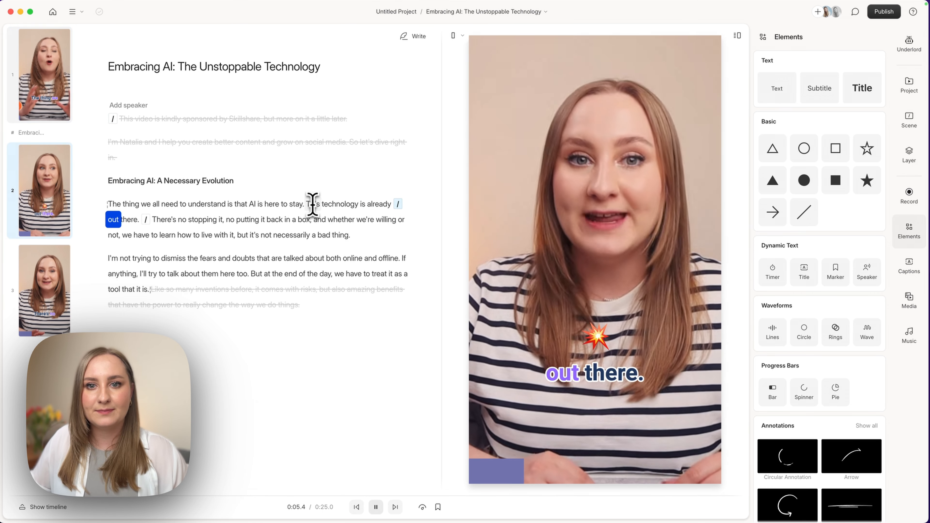
key("space")
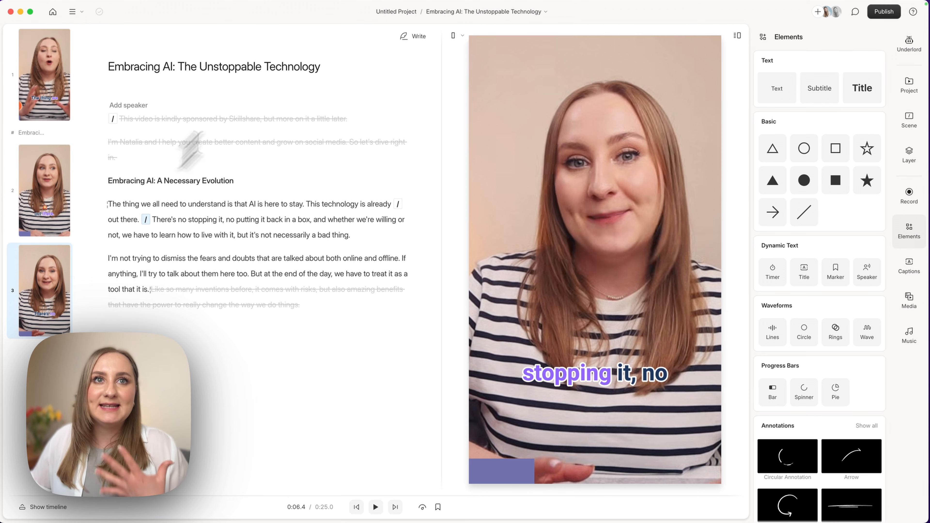
Step: Open the clip "Unleashing the Power of AI for Creators" and check the frames at several points of its script
left_click(468, 12)
scroll(471, 102, "down", 1)
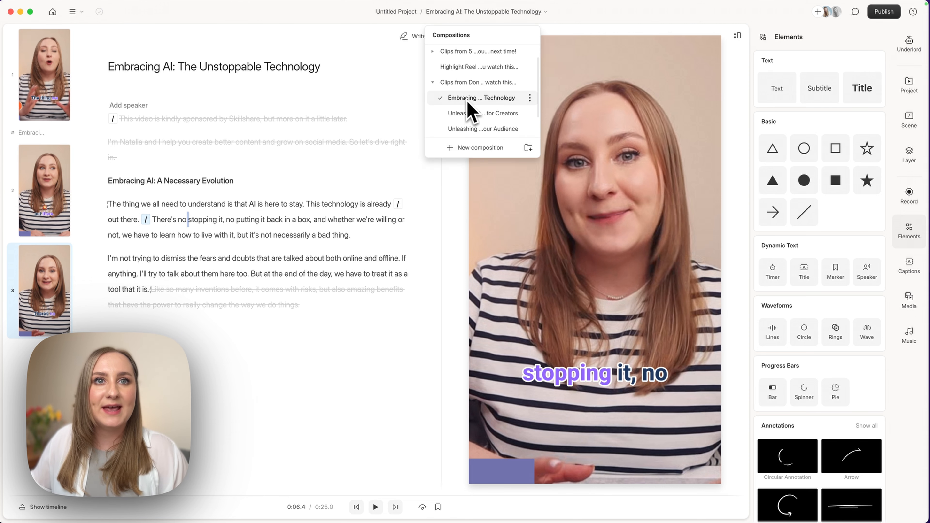
left_click(474, 117)
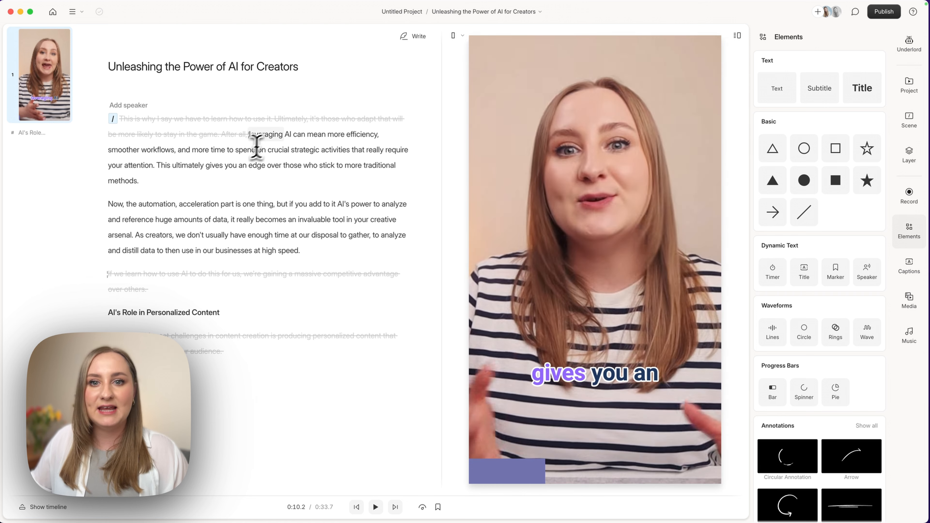
left_click(265, 141)
left_click(246, 176)
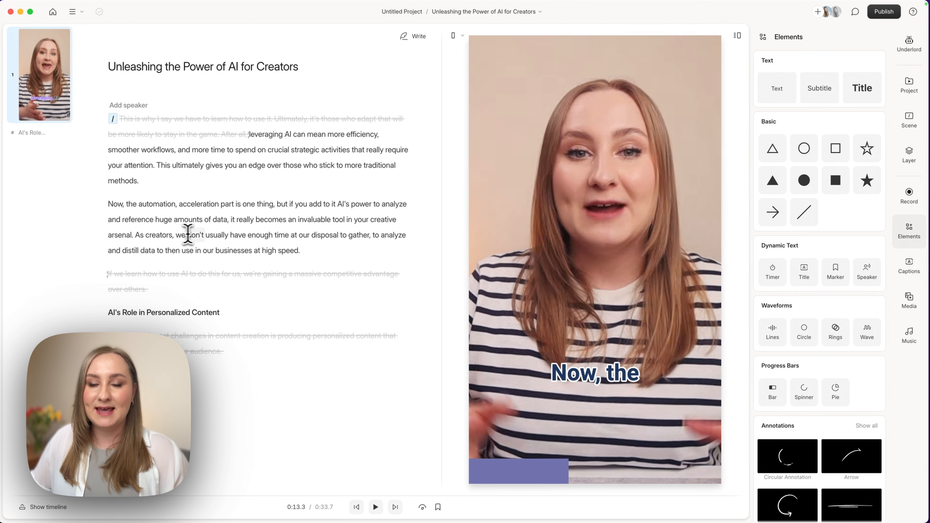
left_click(204, 220)
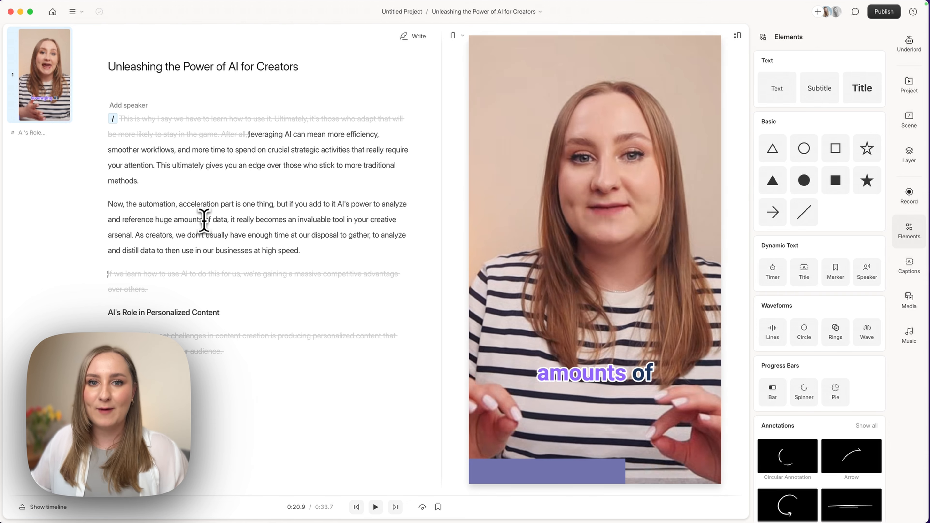
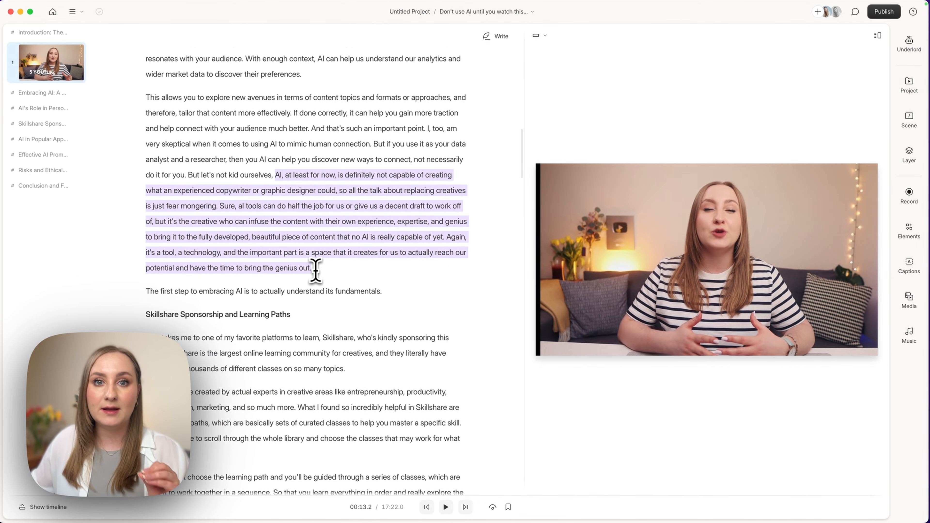
Step: Duplicate the passage from "AI, at least for now" to "bring the genius out." into a new composition and open it
left_click_drag(337, 272, 275, 181)
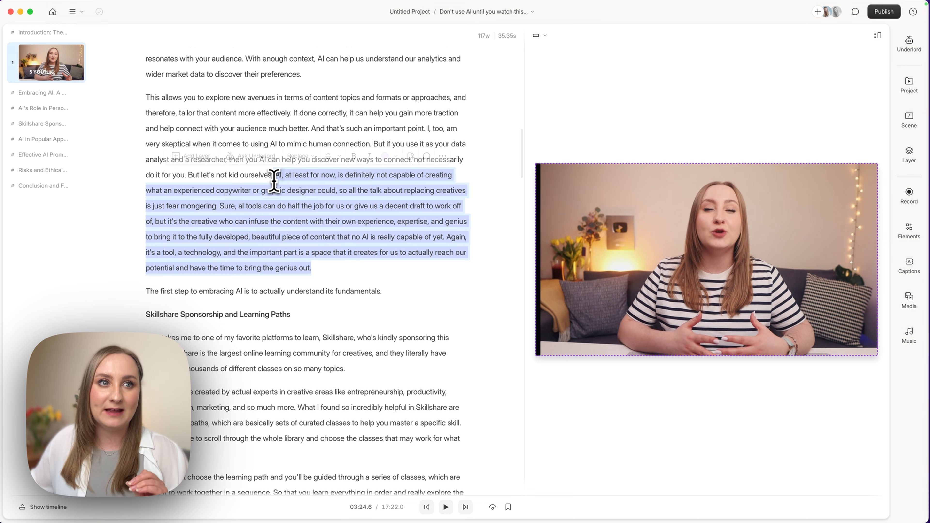
right_click(295, 202)
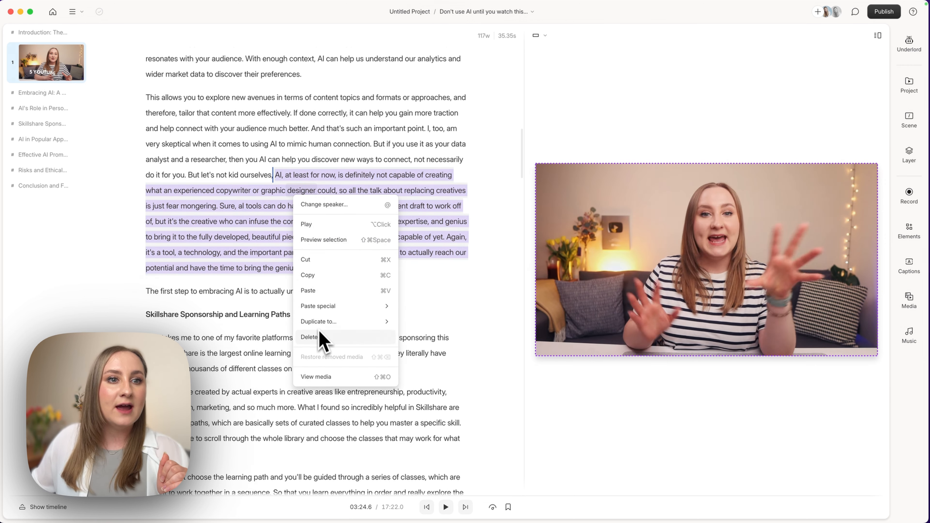
left_click(325, 325)
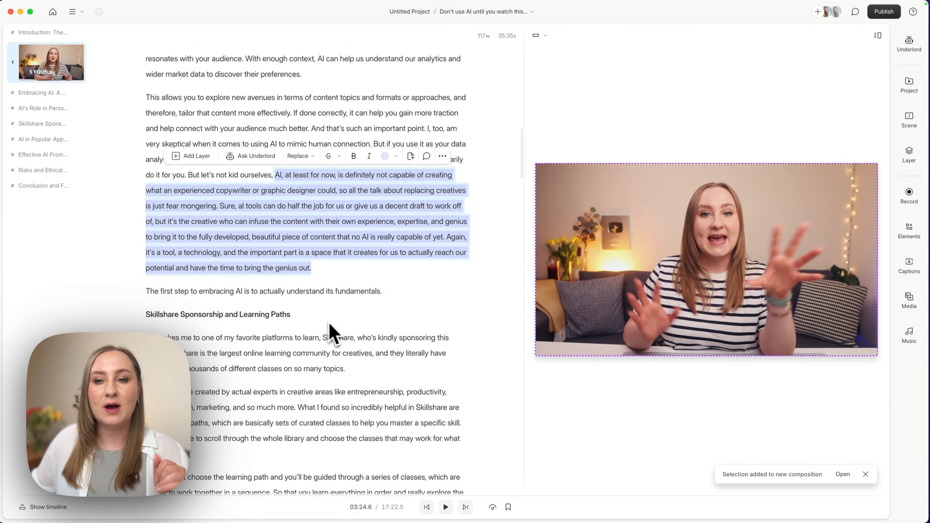
left_click(843, 476)
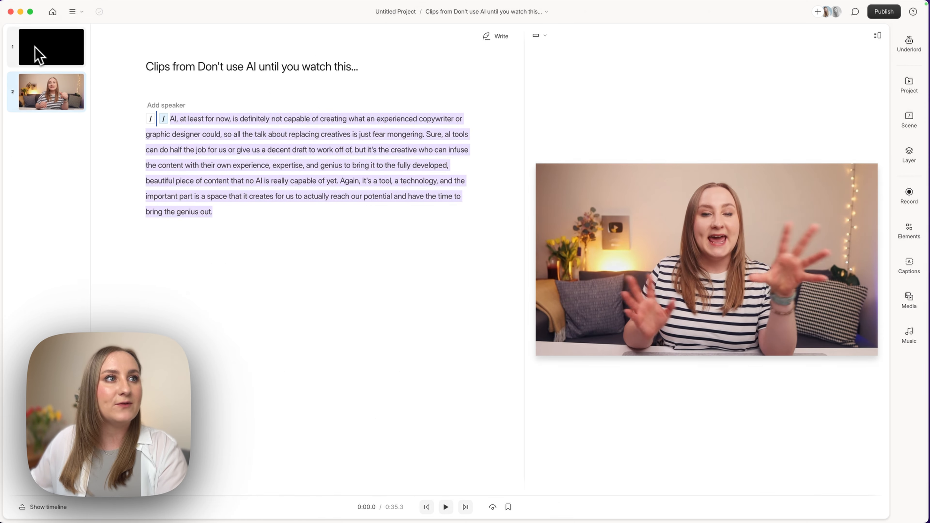
Step: Delete the empty black first scene and change the new composition's format to Portrait 9:16
right_click(38, 48)
left_click(20, 64)
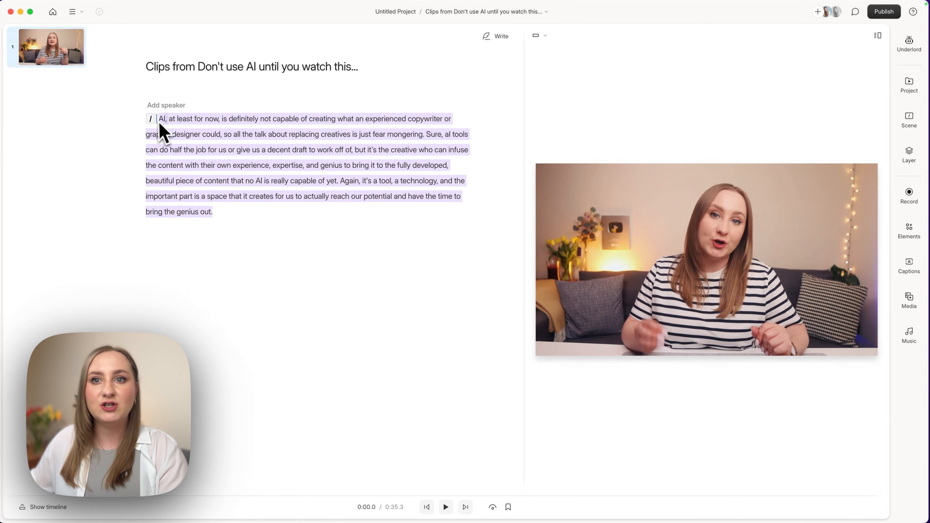
left_click(541, 35)
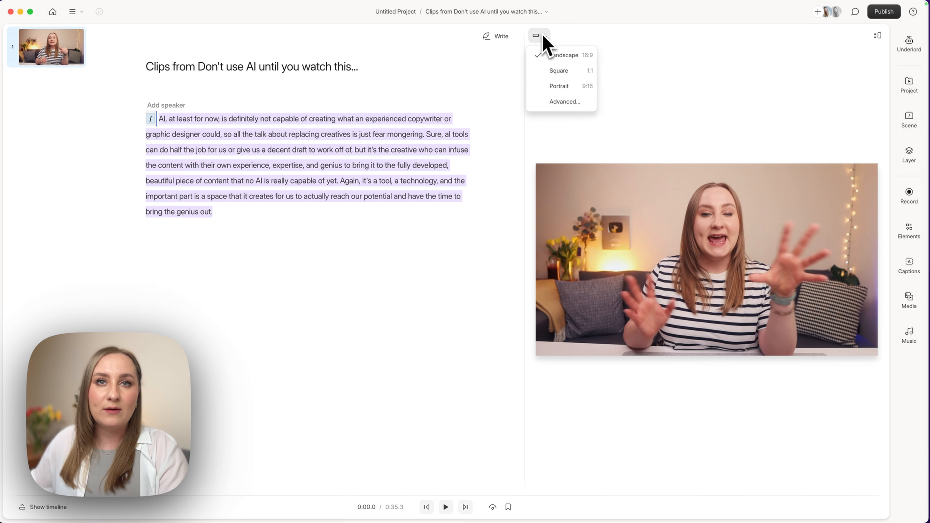
left_click(564, 87)
Step: Apply Underlord's Center active speaker effect to the composition's video layer with the Portrait 9:16 aspect ratio
left_click(775, 261)
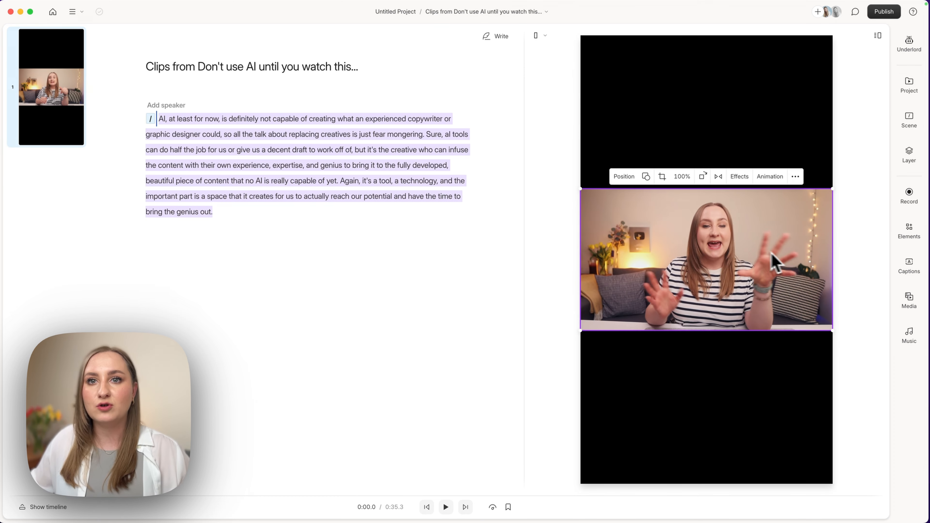
right_click(753, 248)
left_click(742, 242)
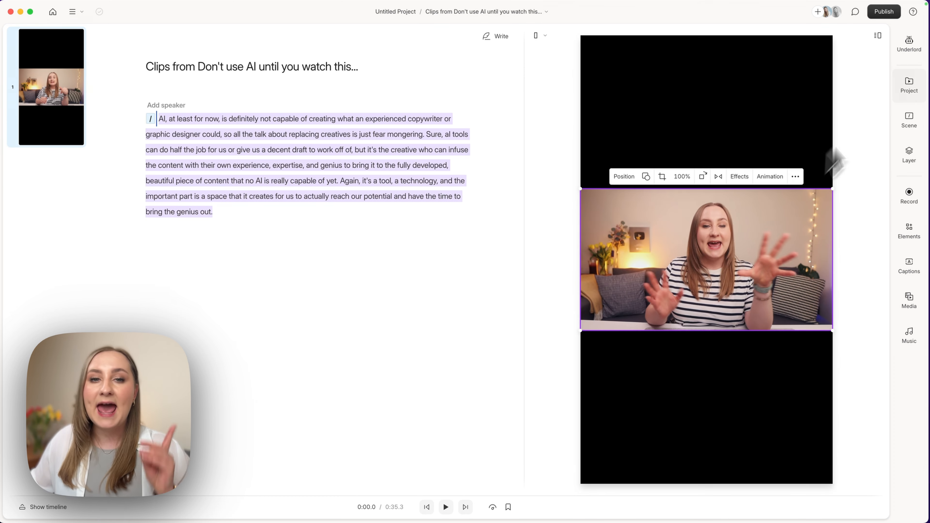
left_click(918, 54)
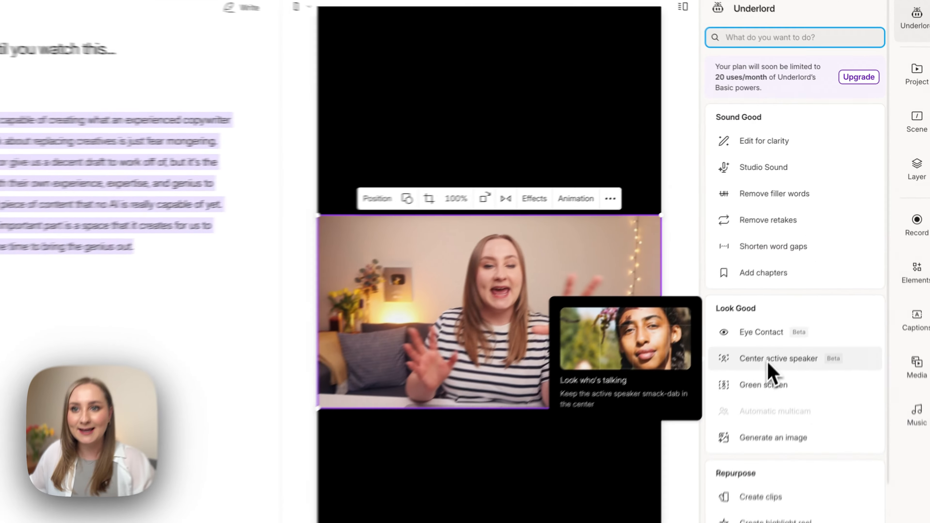
left_click(801, 296)
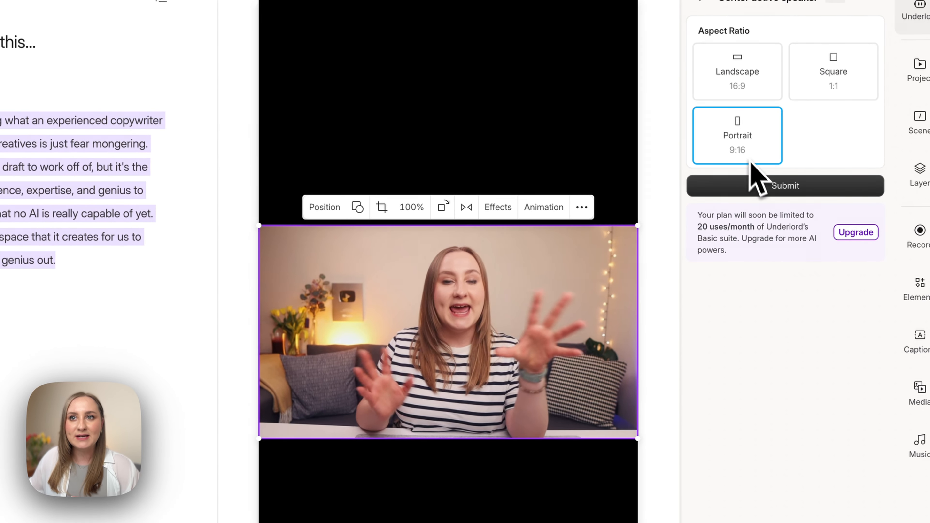
left_click(759, 185)
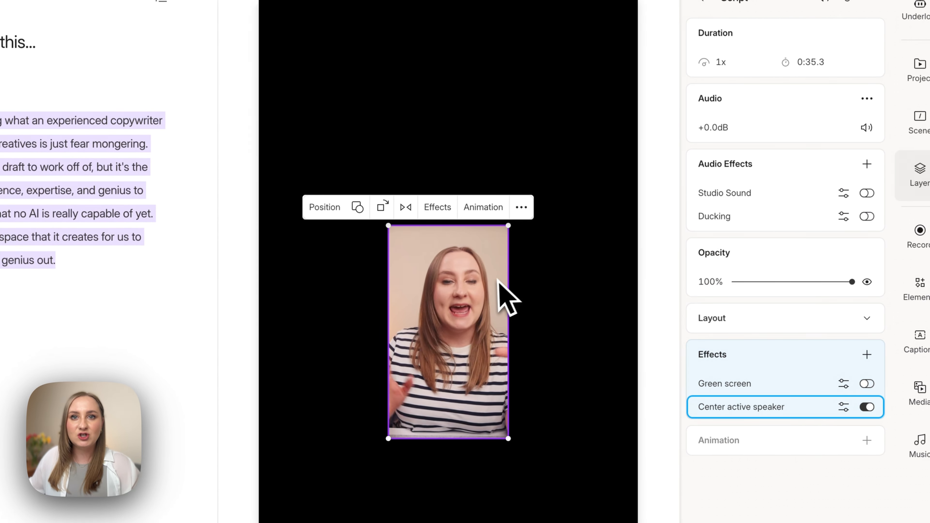
Step: Reposition and enlarge the cropped video to fill the whole portrait canvas, and check the framing at other points of the script
left_click_drag(504, 297, 374, 80)
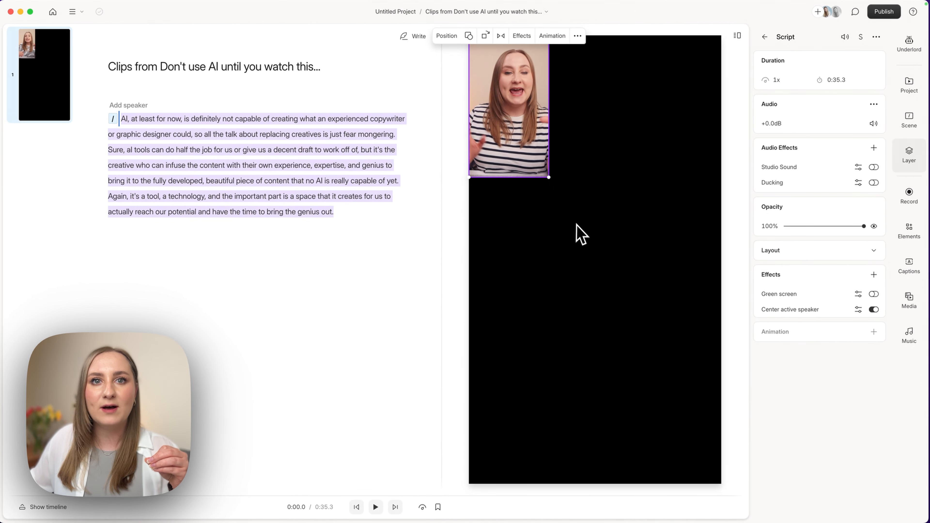
left_click_drag(548, 177, 727, 497)
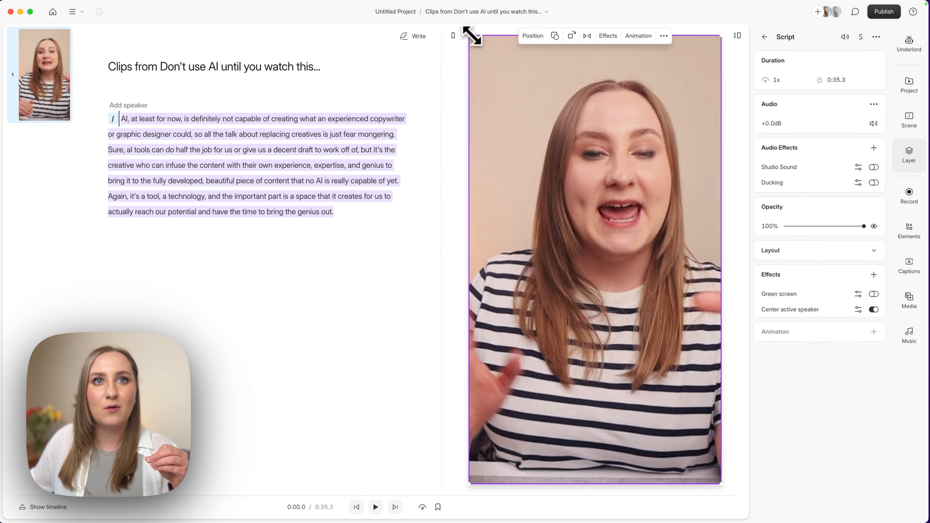
left_click(260, 135)
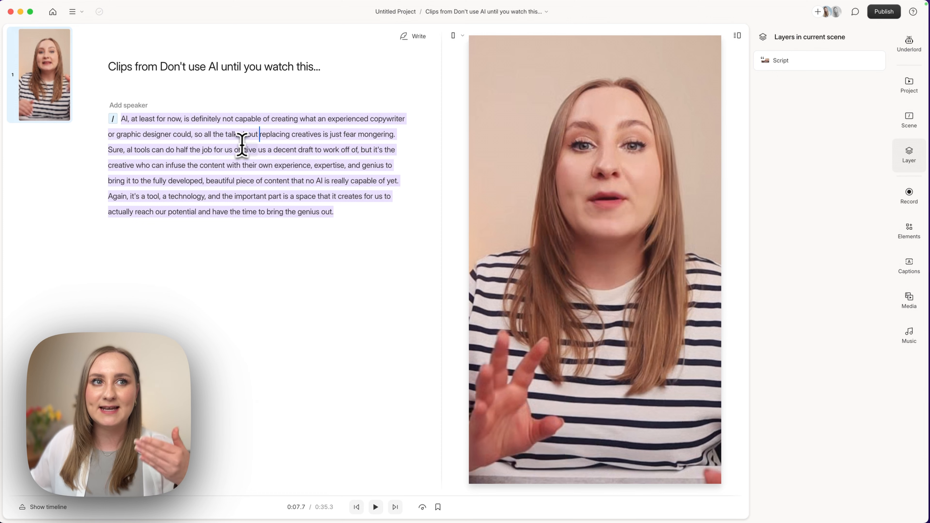
left_click(213, 140)
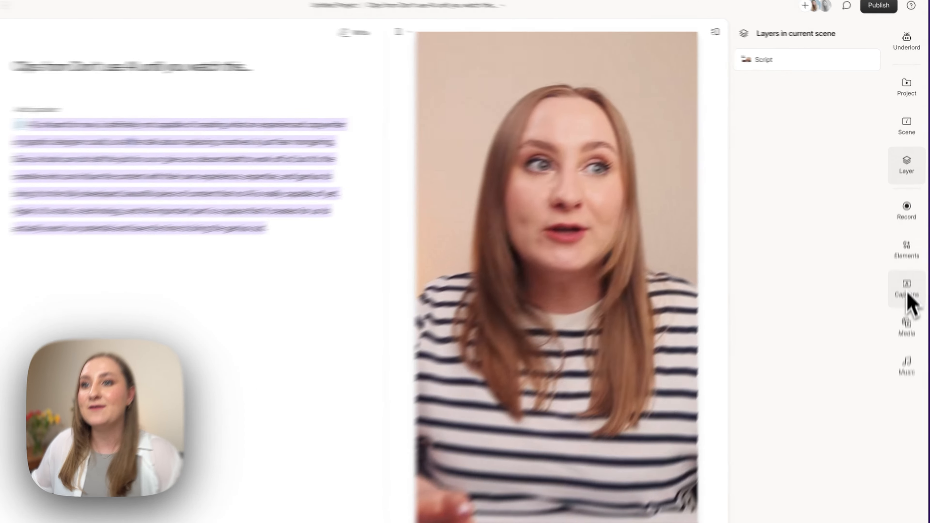
Step: Browse the caption styles and add Modern yellow waveform captions to all scenes
left_click(911, 272)
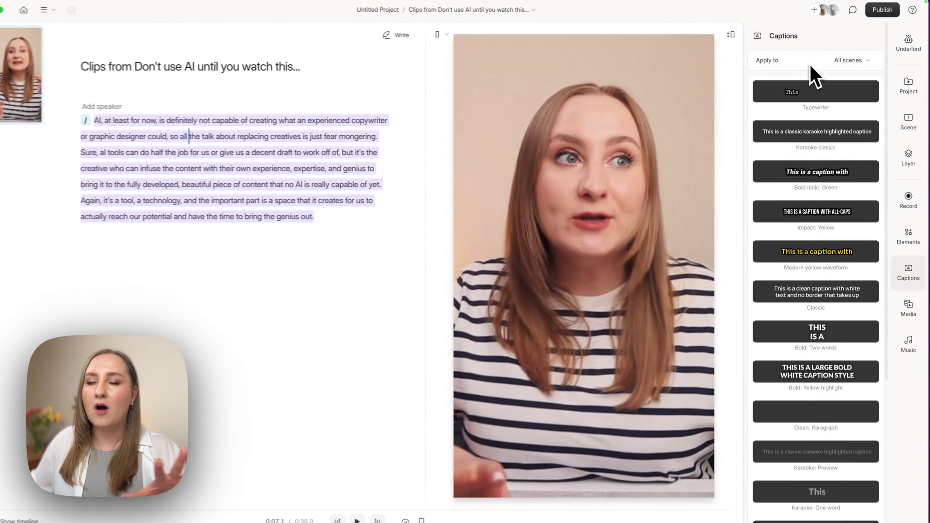
scroll(822, 235, "down", 3)
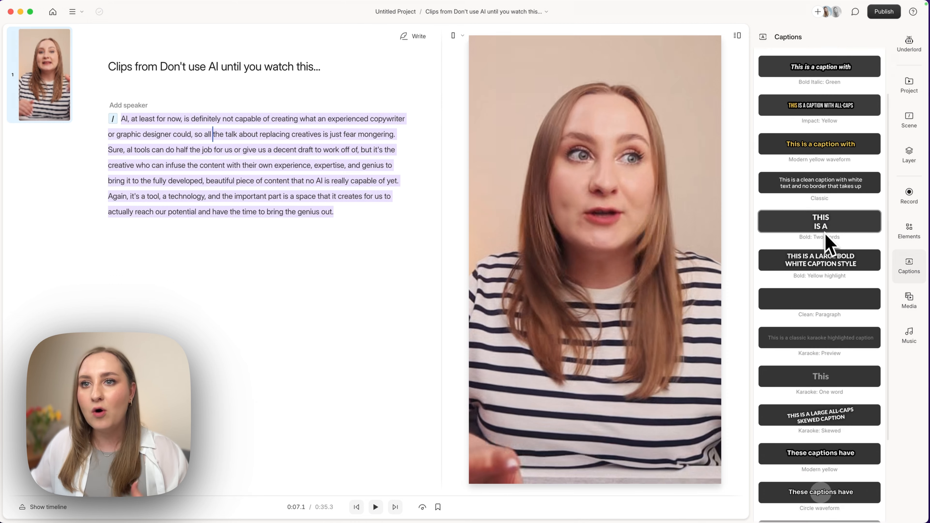
scroll(826, 236, "down", 3)
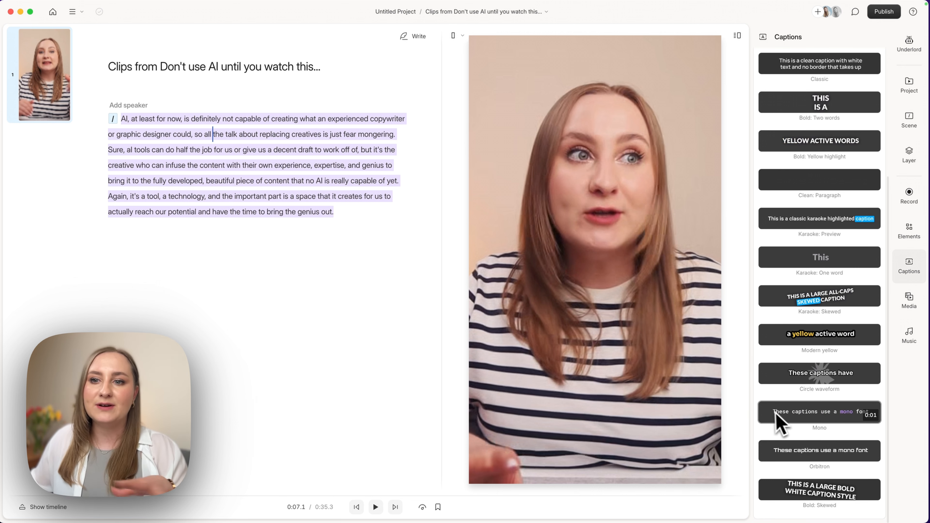
scroll(823, 416, "up", 5)
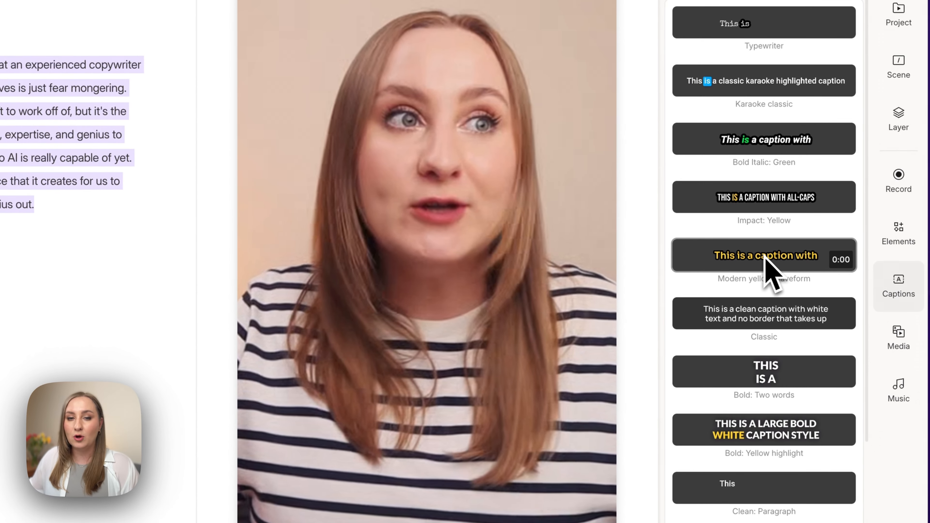
left_click(766, 257)
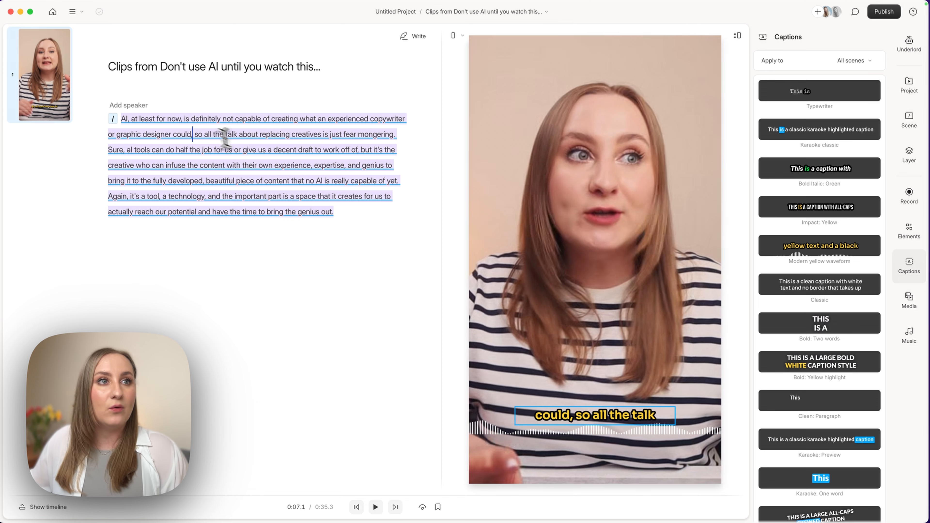
Step: Play a short part of the clip around "graphic designer could" to preview the captions and waveform
left_click(156, 129)
key("space")
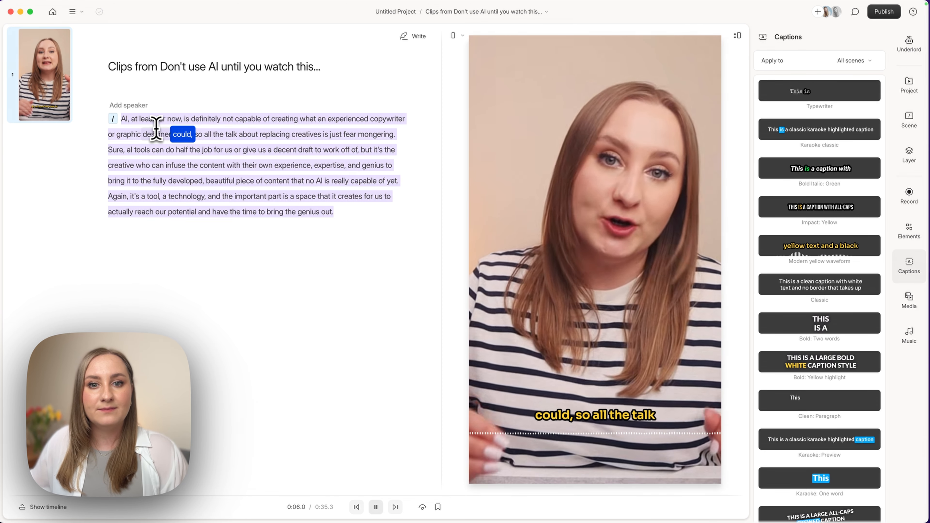
key("space")
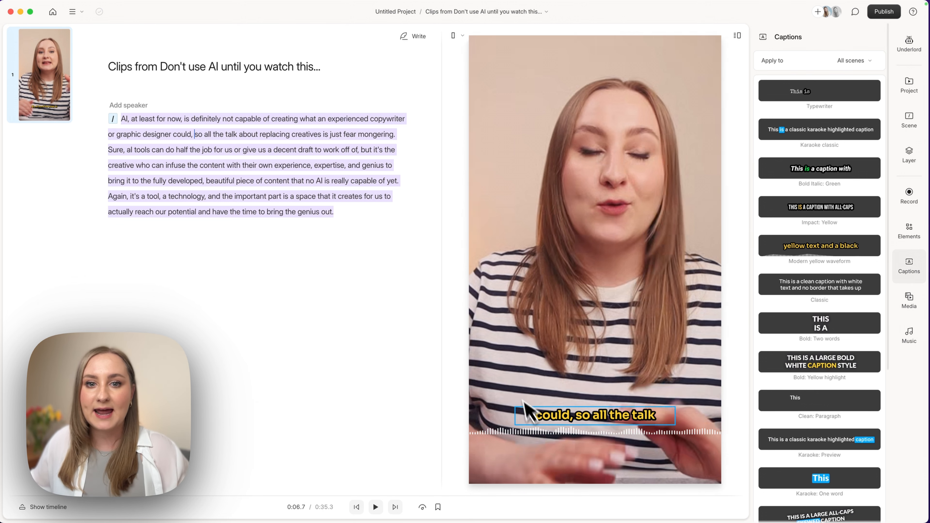
Step: Select the captions on the canvas and change their font to League Spartan Bold
left_click(591, 428)
left_click(591, 428)
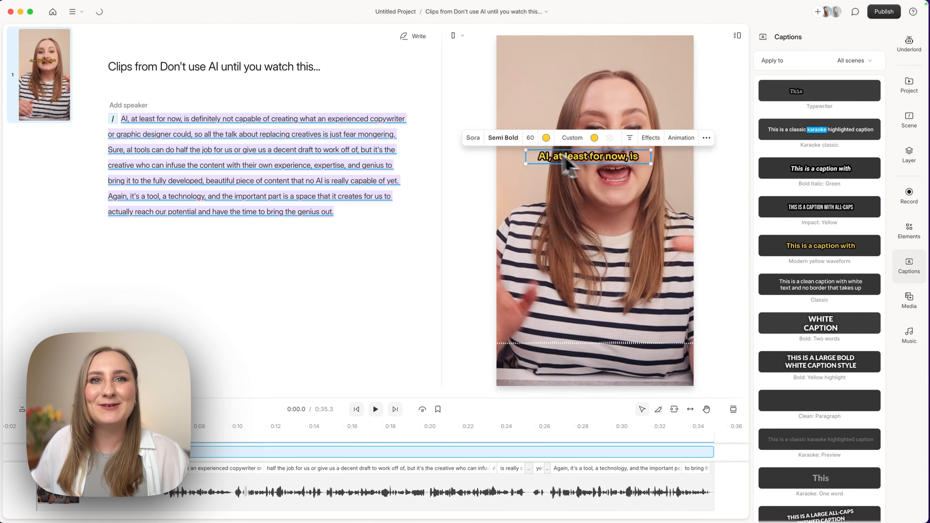
left_click(473, 138)
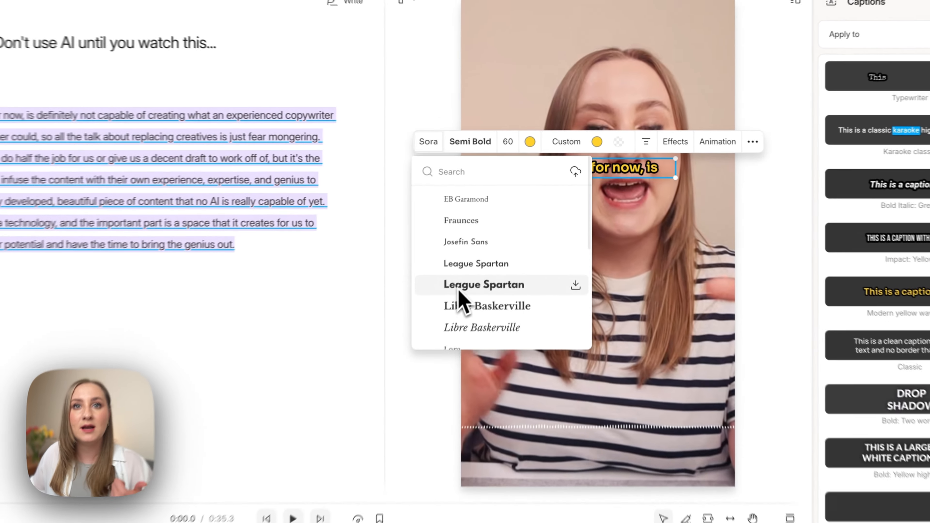
left_click(497, 242)
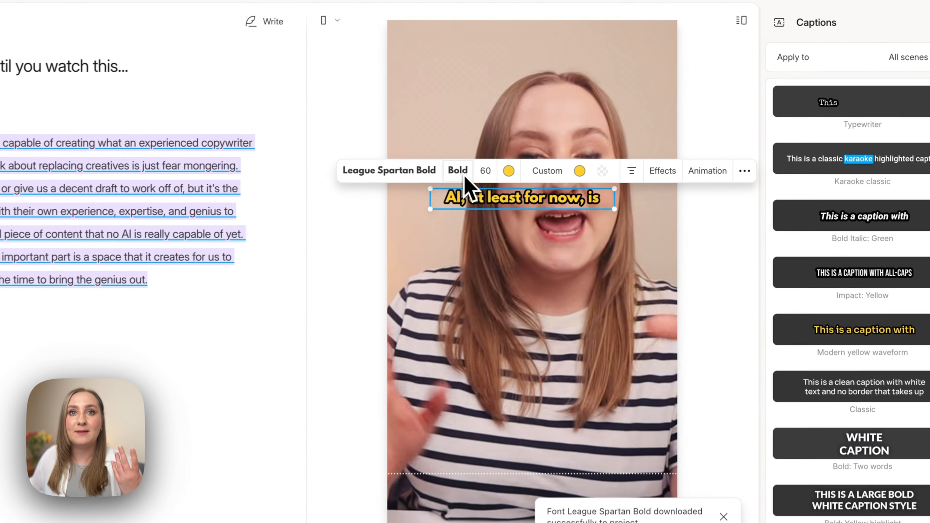
left_click(546, 139)
left_click(475, 179)
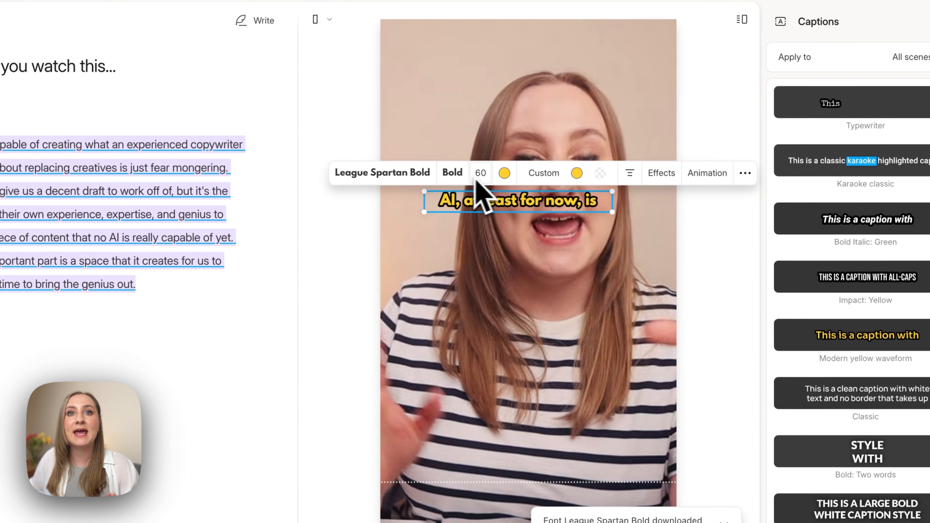
Step: Set the caption font size to 110 and enlarge the caption box to hold two lines
left_click(476, 173)
type("90")
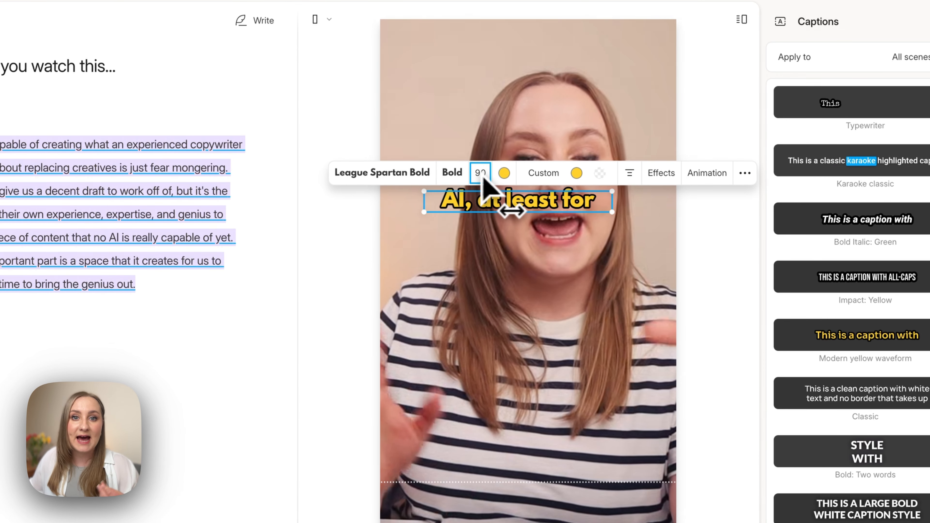
left_click_drag(482, 175, 489, 175)
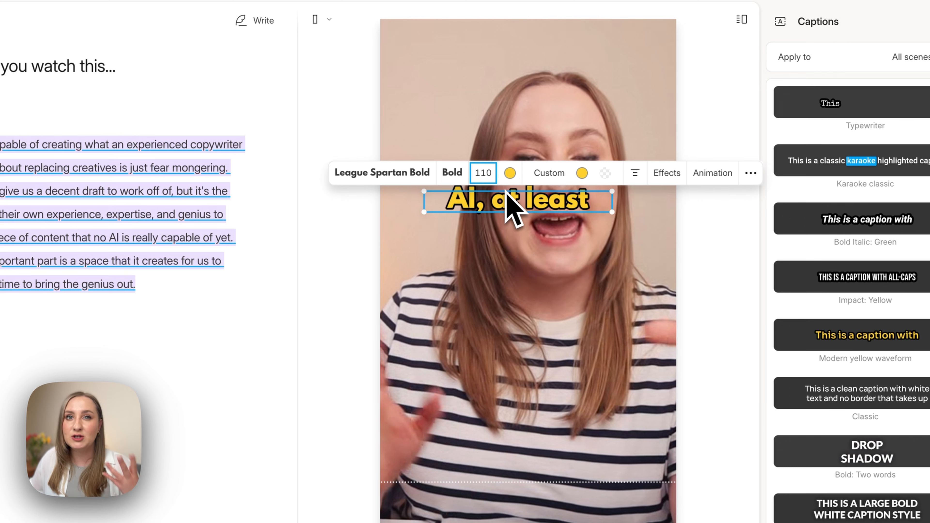
left_click_drag(575, 210, 586, 250)
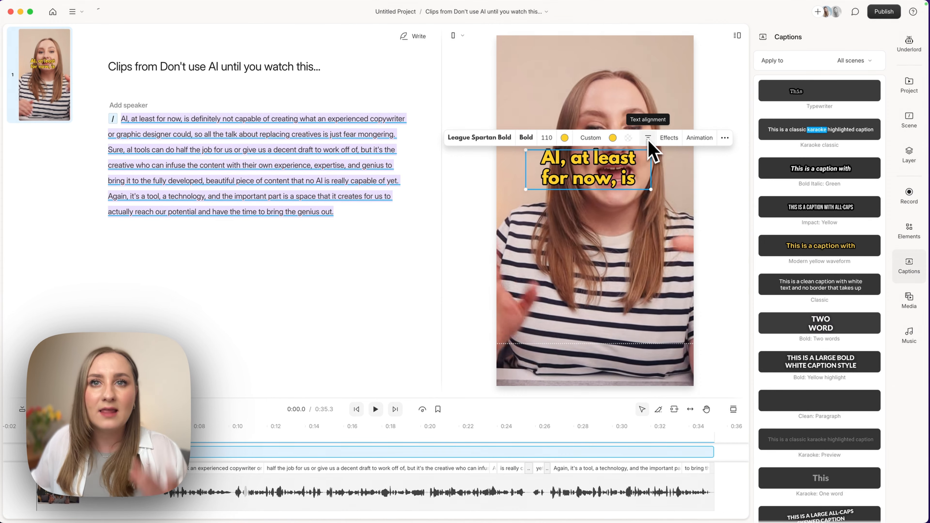
Step: Move the captions down to the speaker's chest, shift the waveform slightly up beneath them, and check another frame
left_click_drag(625, 174, 635, 301)
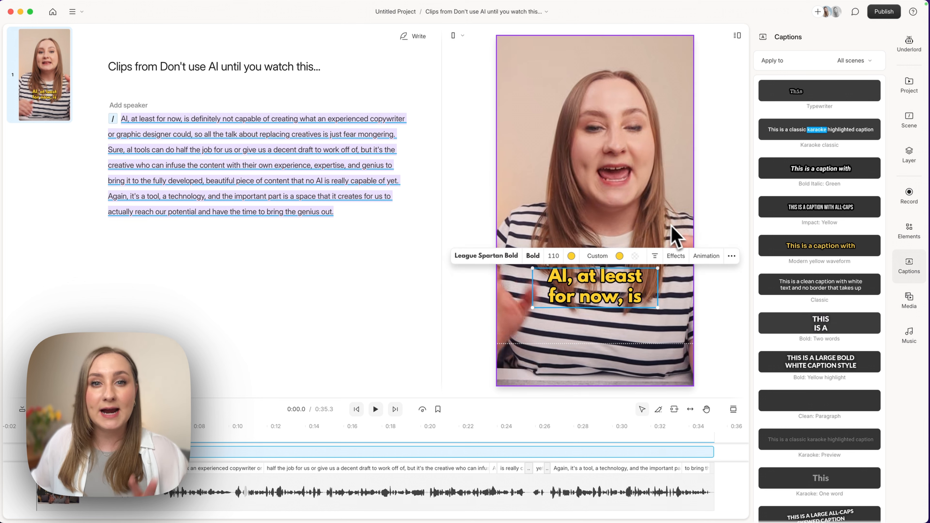
left_click(708, 221)
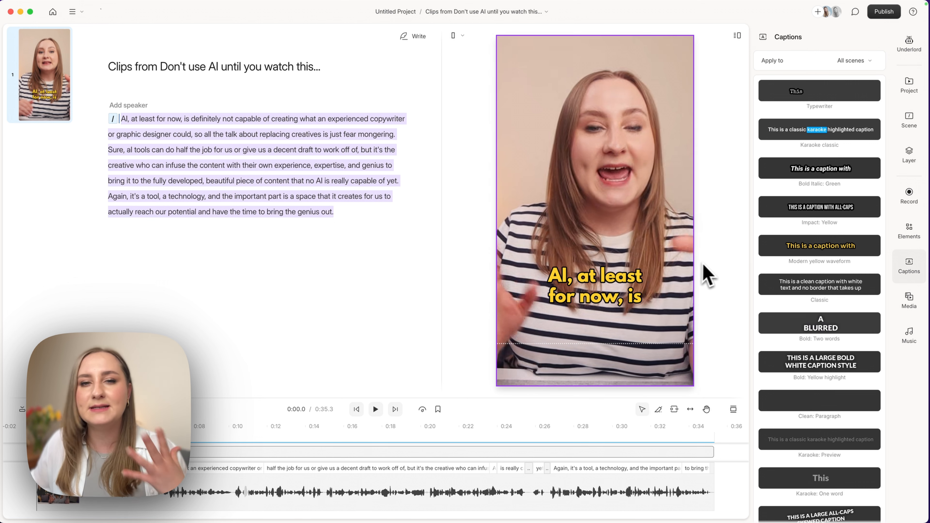
left_click(643, 292)
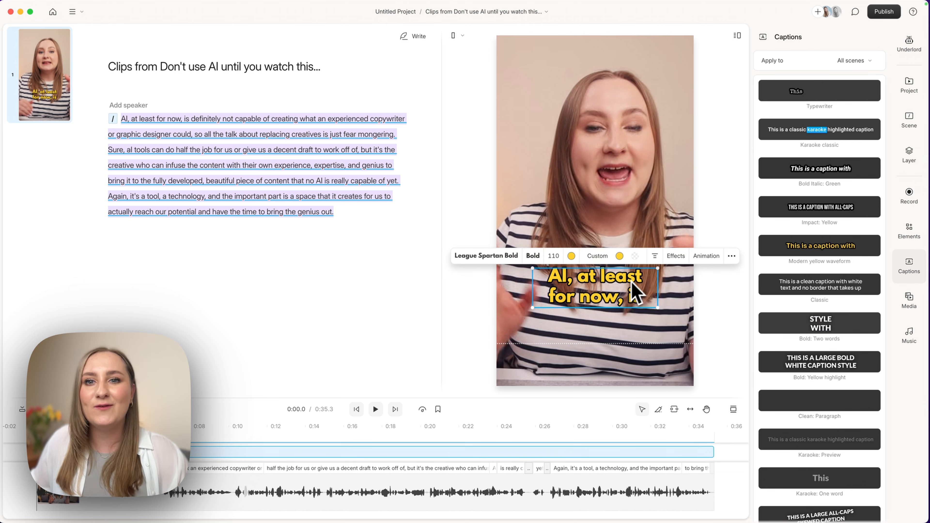
mouse_move(674, 336)
left_mouse_down()
mouse_move(677, 317)
mouse_move(681, 332)
left_mouse_up()
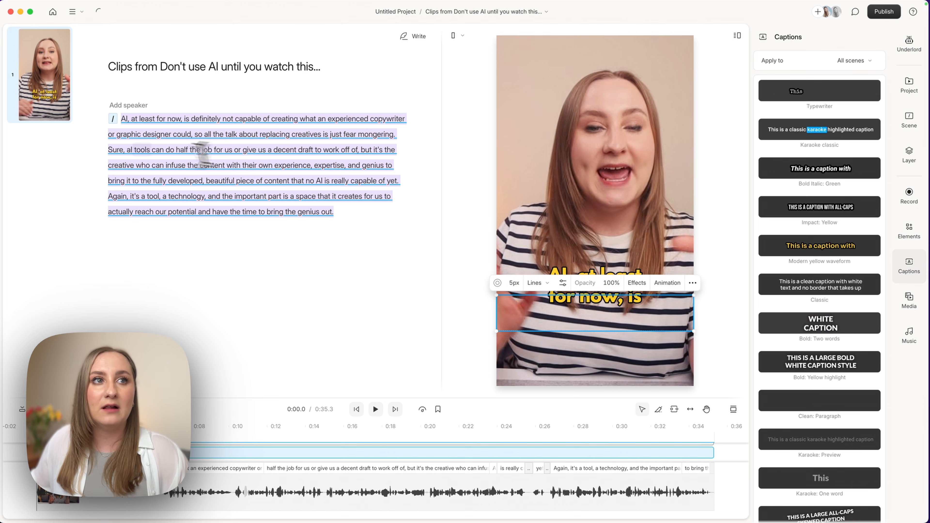
left_click(143, 135)
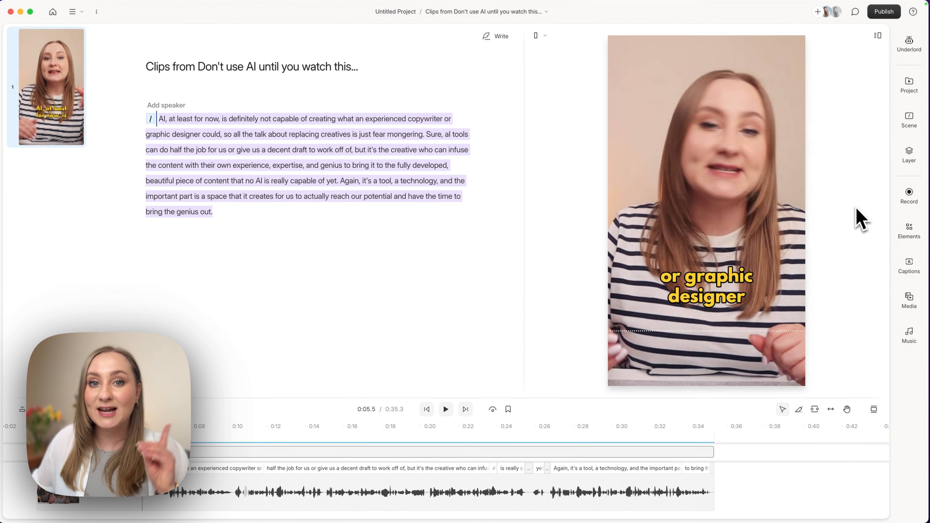
Step: Add a bar-style progress bar element and place it along the bottom edge of the portrait canvas
left_click(757, 290)
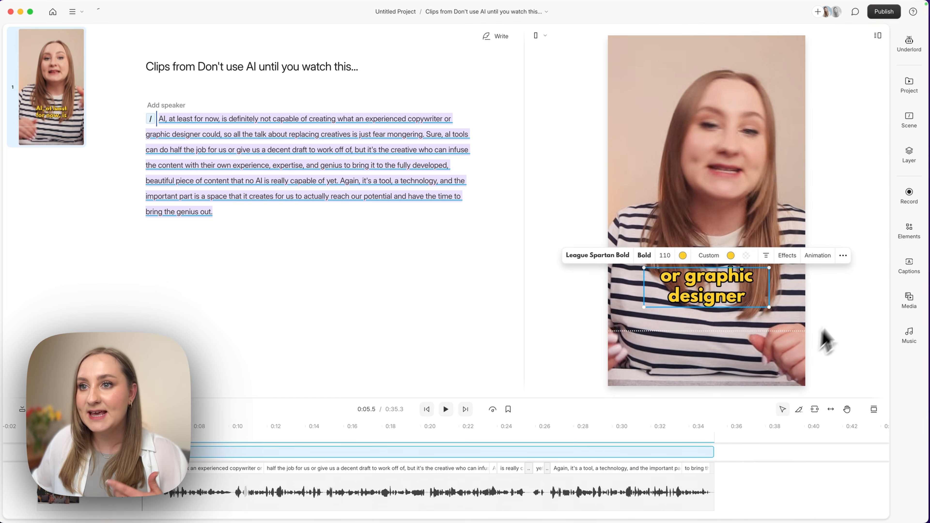
left_click(902, 234)
left_click(773, 393)
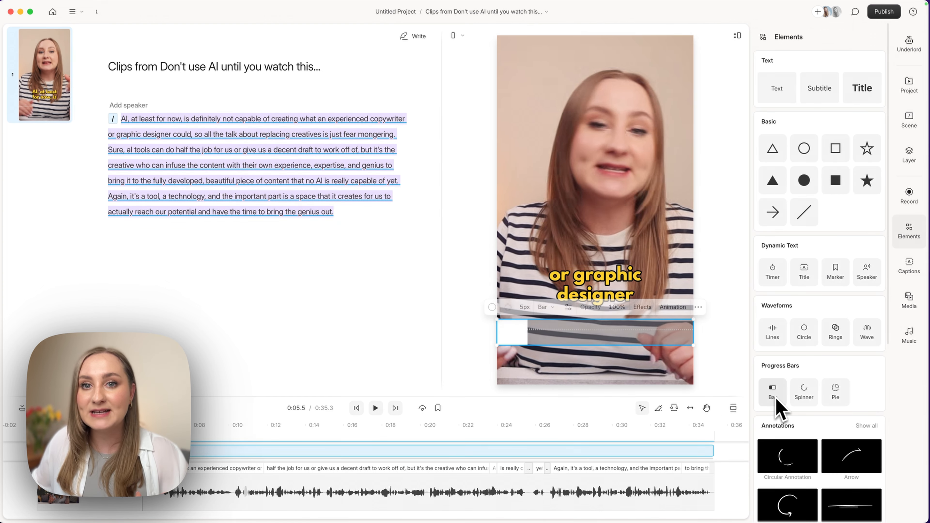
left_click_drag(678, 331, 675, 378)
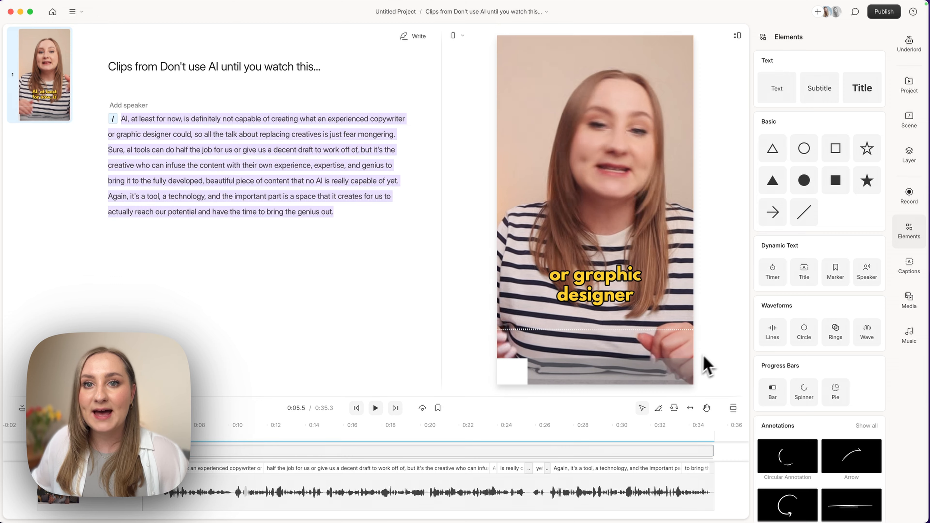
Step: Open the template selection for saving the current scene's layout, browse the private templates, and close it without saving
left_click(914, 236)
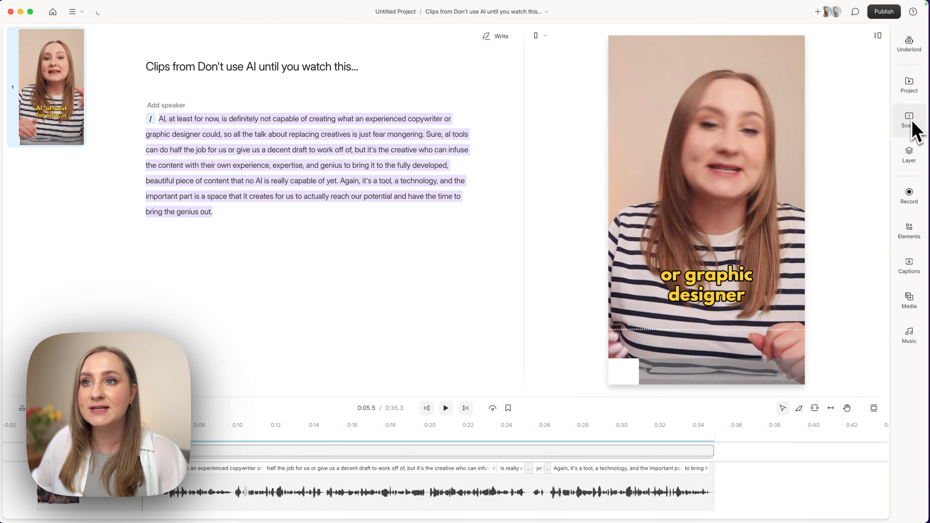
left_click(913, 137)
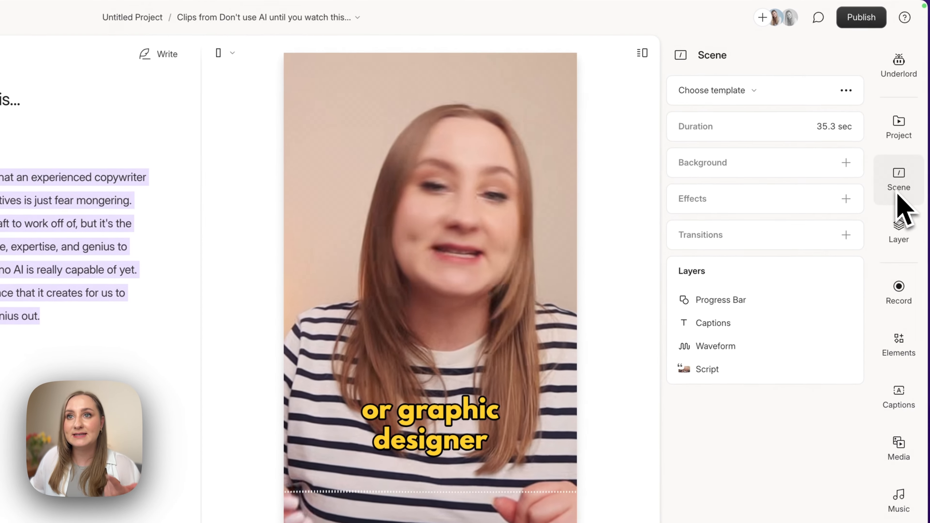
left_click(844, 96)
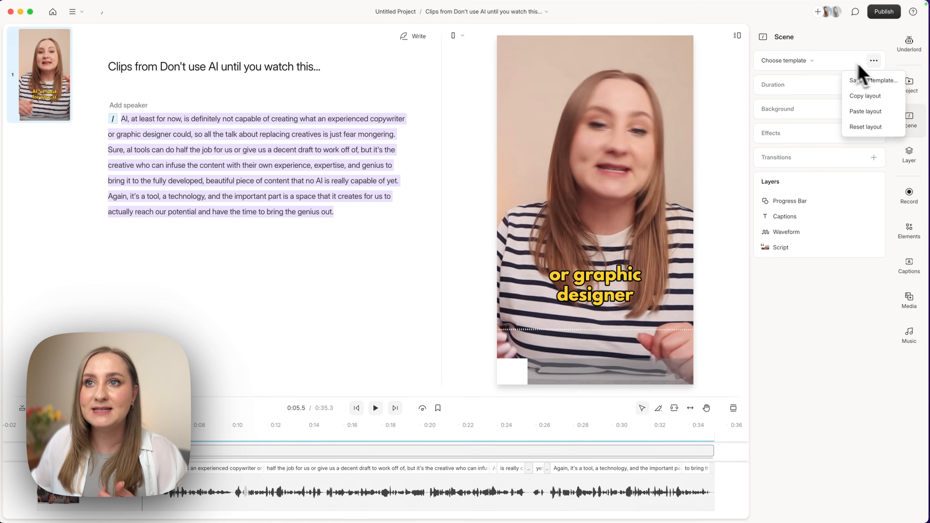
left_click(881, 106)
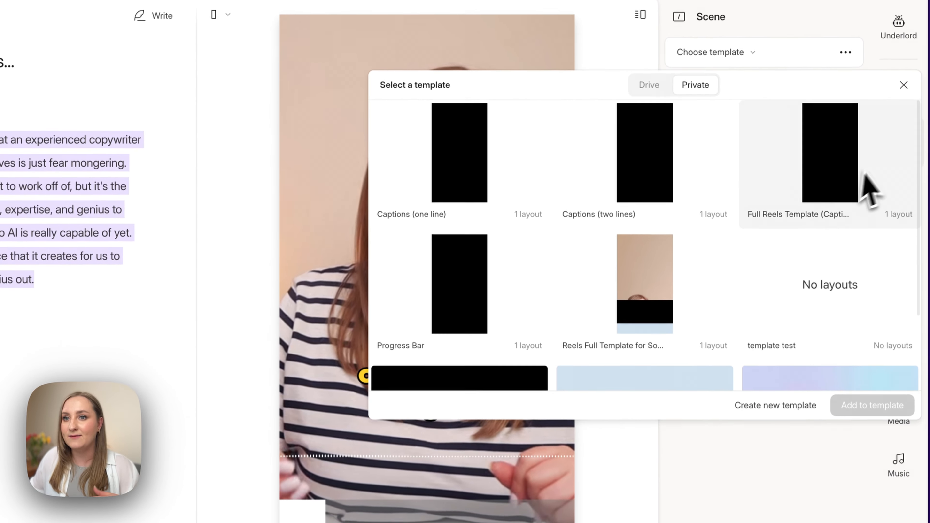
scroll(770, 208, "down", 3)
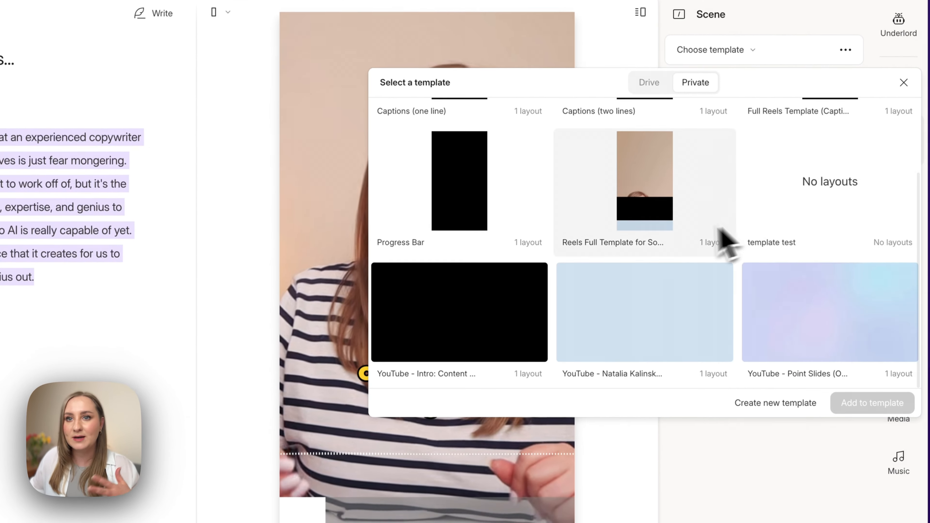
scroll(714, 235, "up", 3)
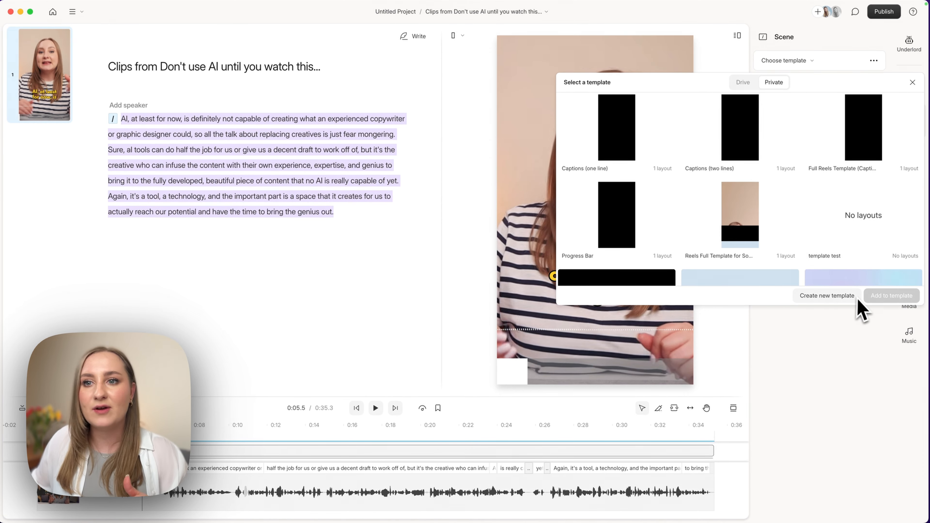
left_click(912, 82)
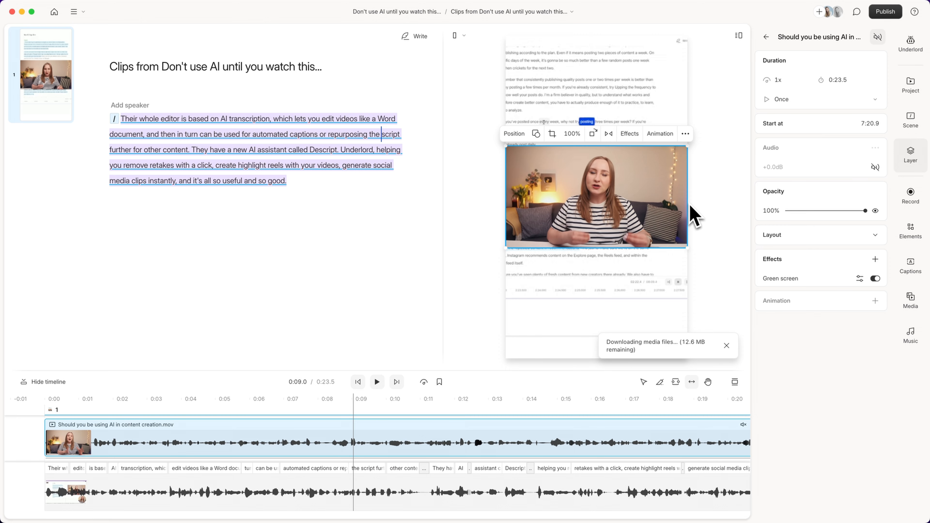
Step: In the "Their whole editor" clip, move the speaker video to the bottom of the portrait canvas and play from the start
left_click_drag(680, 208, 682, 289)
left_click(124, 120)
key("space")
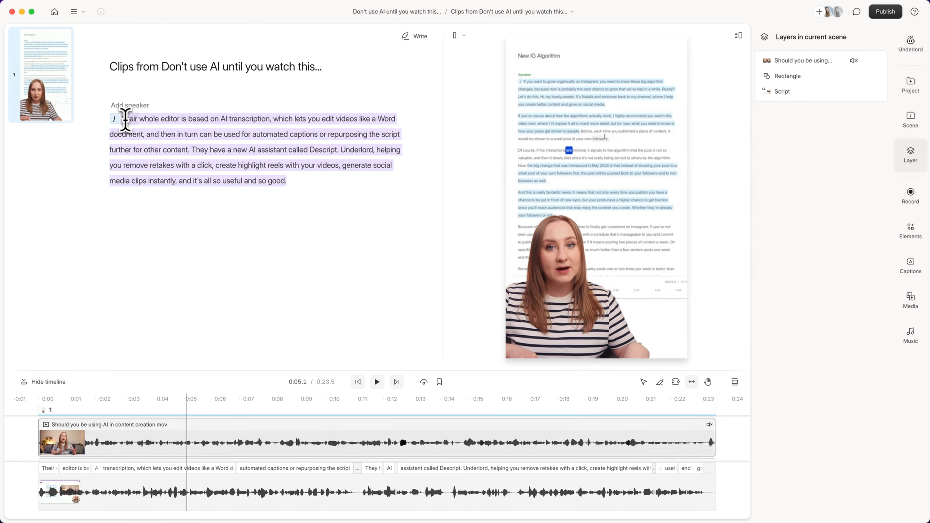